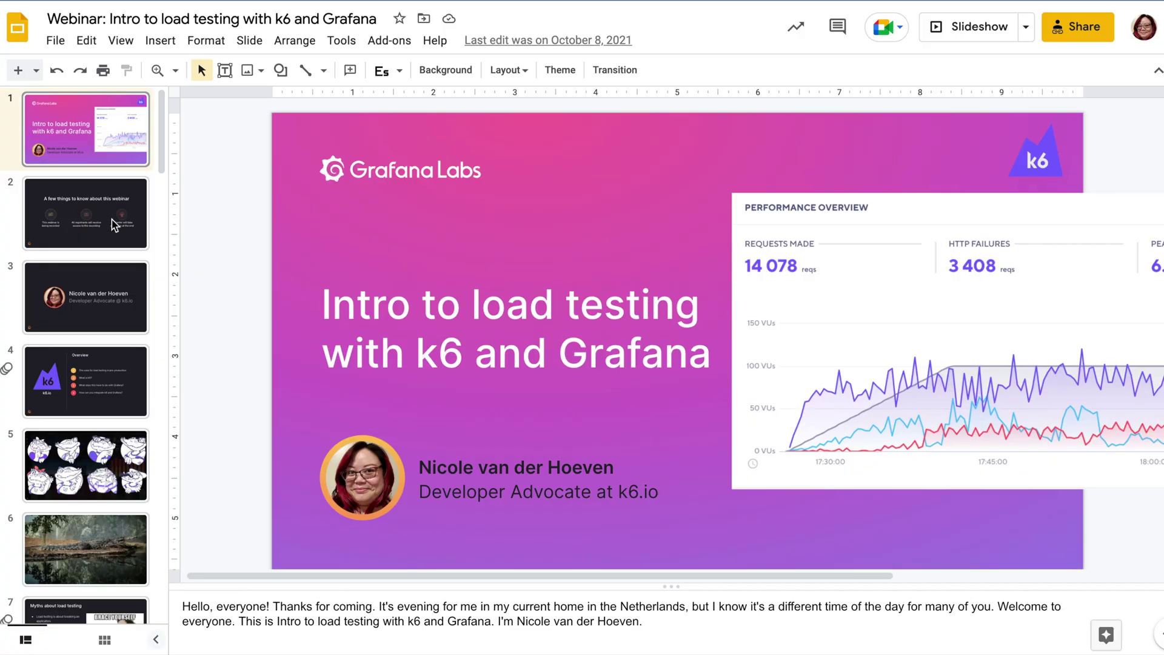
# Page the webinar deck through slide 2 to slide 3, the speaker introduction
pyautogui.click(115, 226)
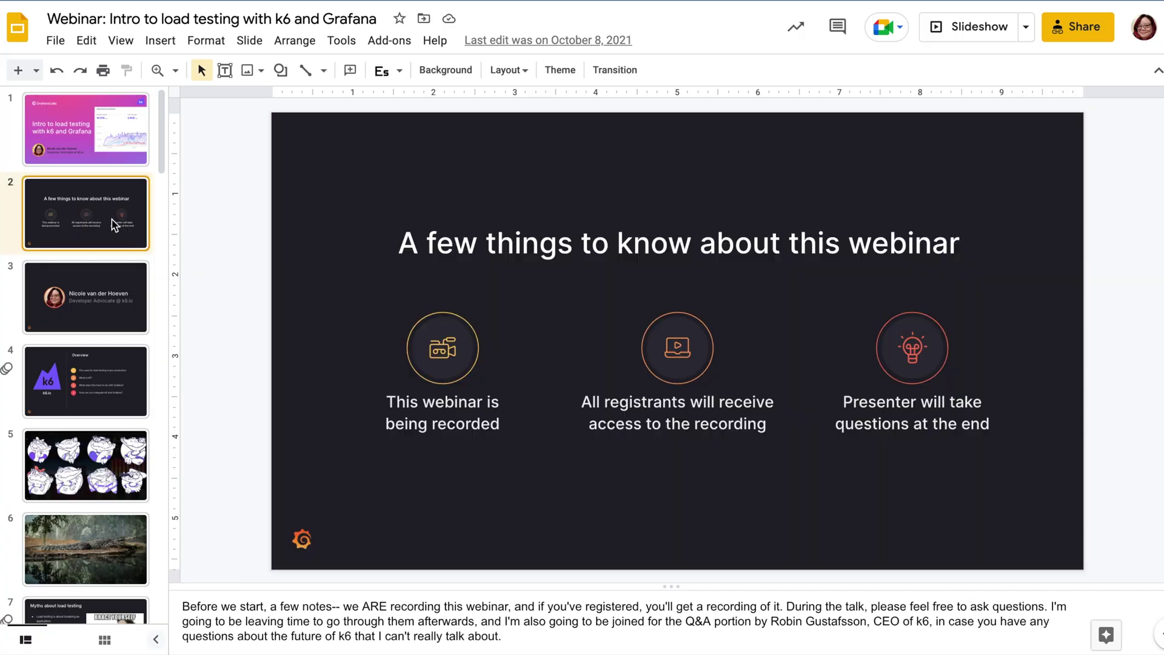
pyautogui.click(107, 306)
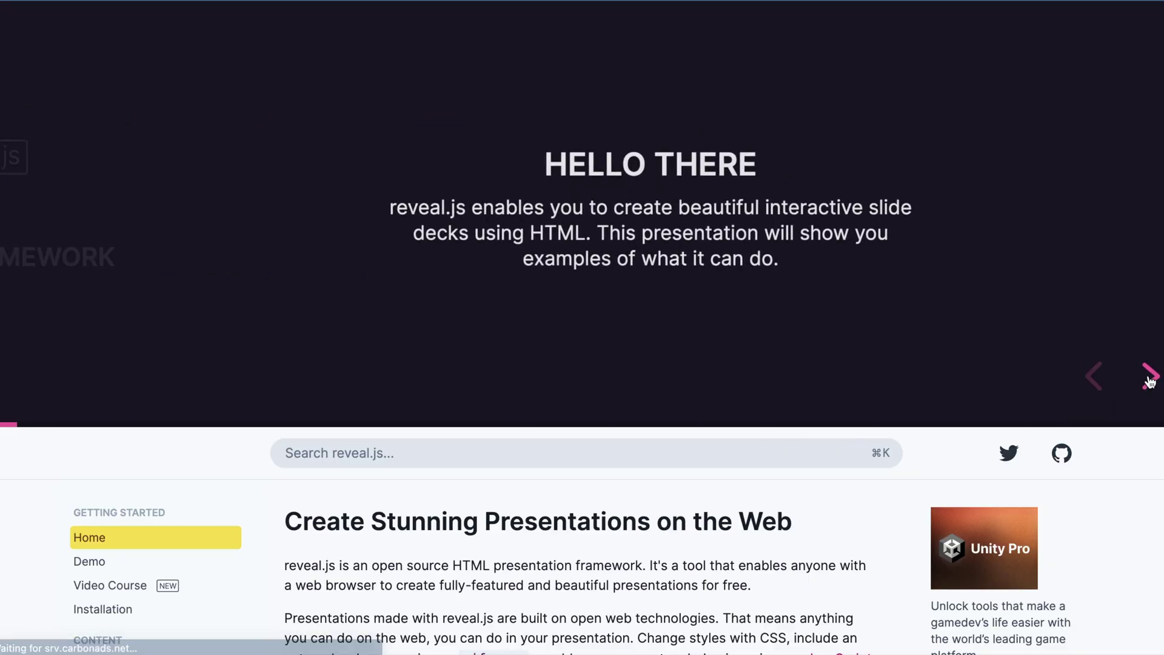
pyautogui.click(1150, 380)
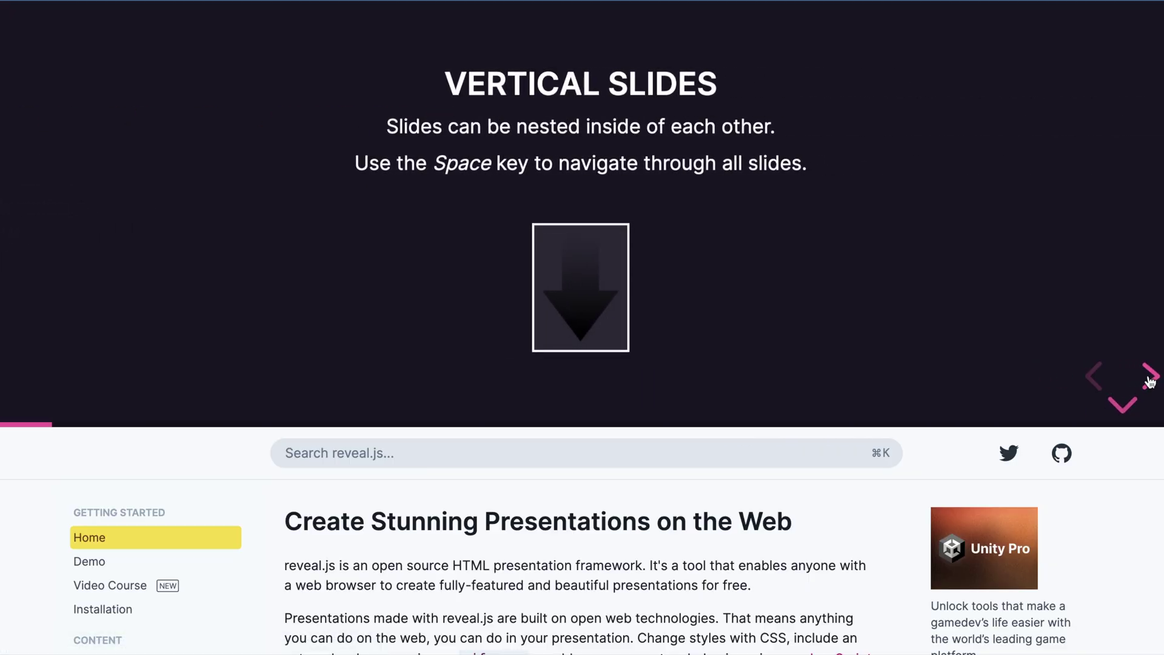
# Advance the reveal.js demo one slide, then move down to the nested 'Basement Level 1' slide
pyautogui.click(1126, 409)
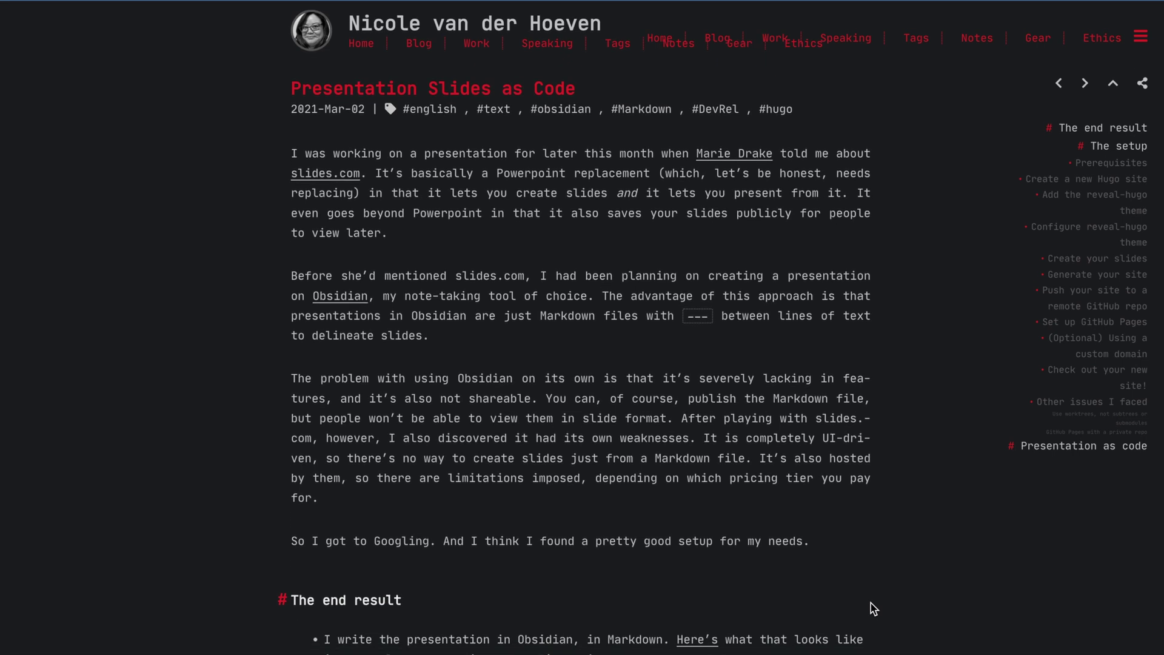
# Scroll the 'Presentation Slides as Code' post down to The end result section and its slide image
pyautogui.scroll(-3, 873, 608)
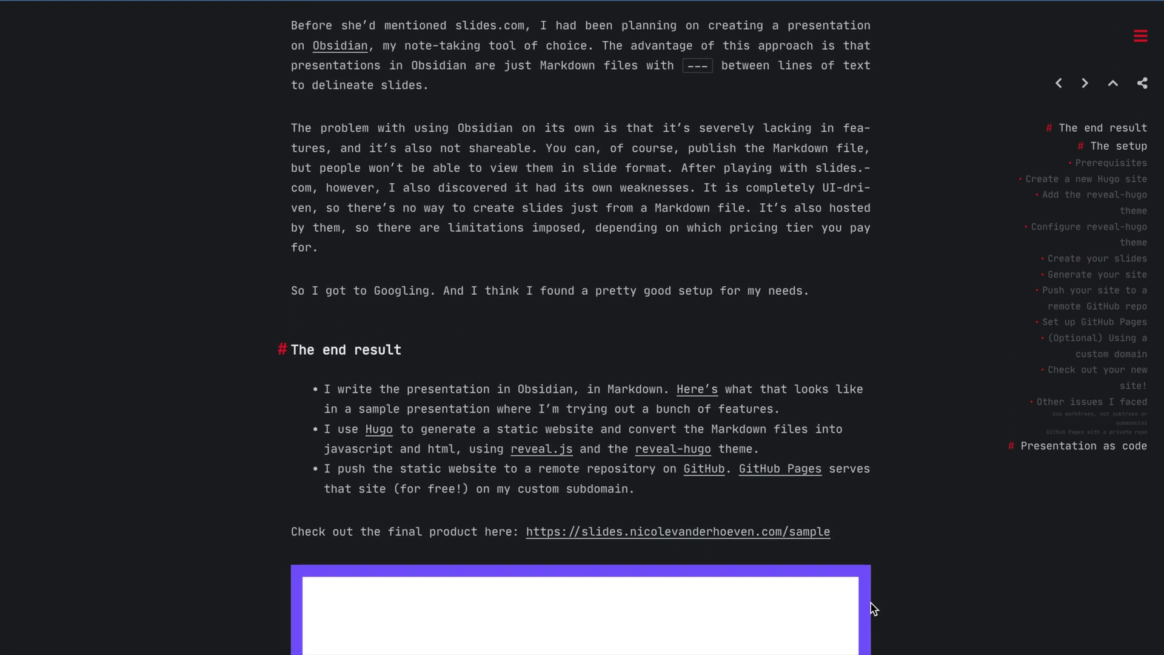
pyautogui.scroll(-2, 872, 608)
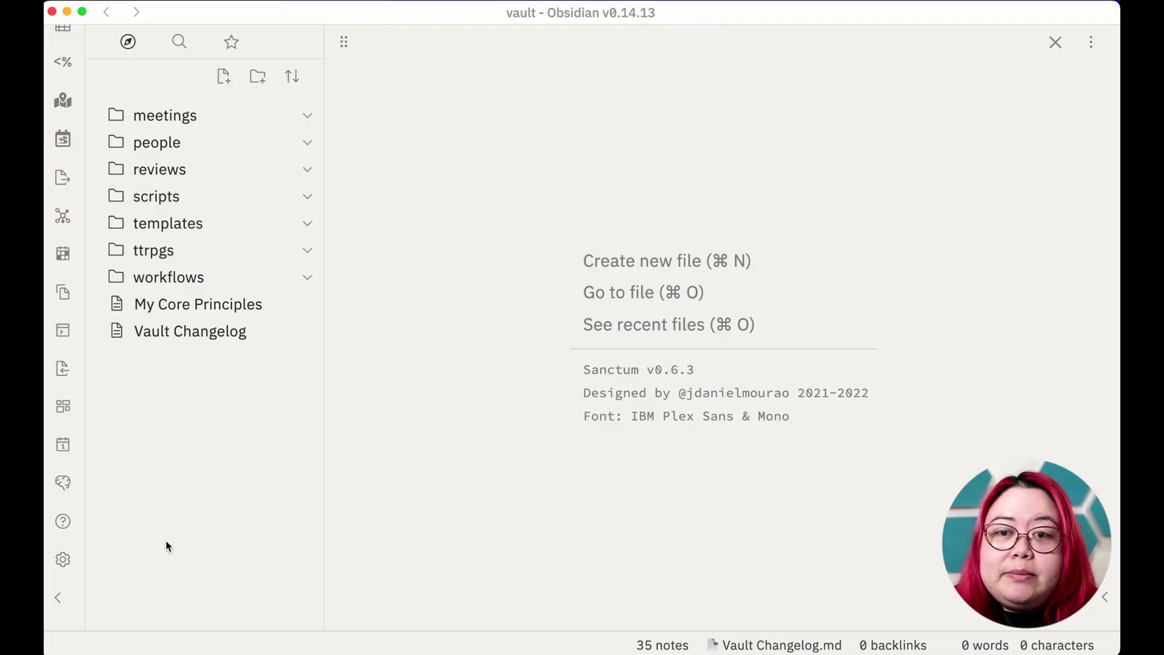
# Find 'advanced slides' in the community plugin browser, then install and enable Advanced Slides 1.12.3
pyautogui.click(63, 559)
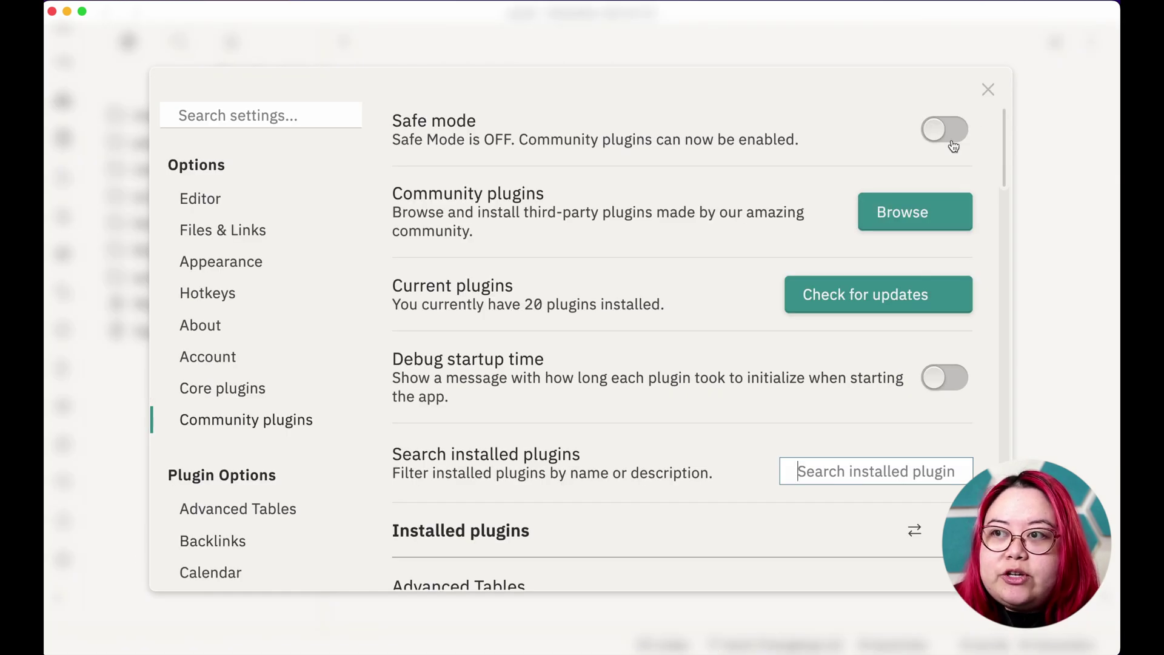
pyautogui.click(902, 211)
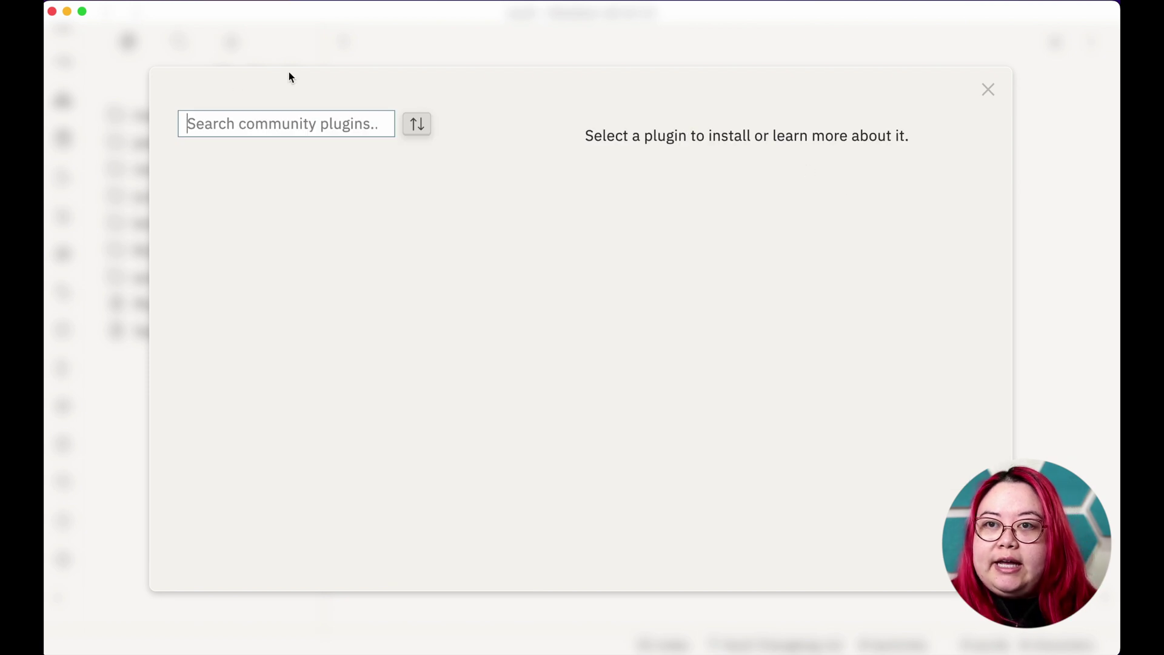
pyautogui.write('ad')
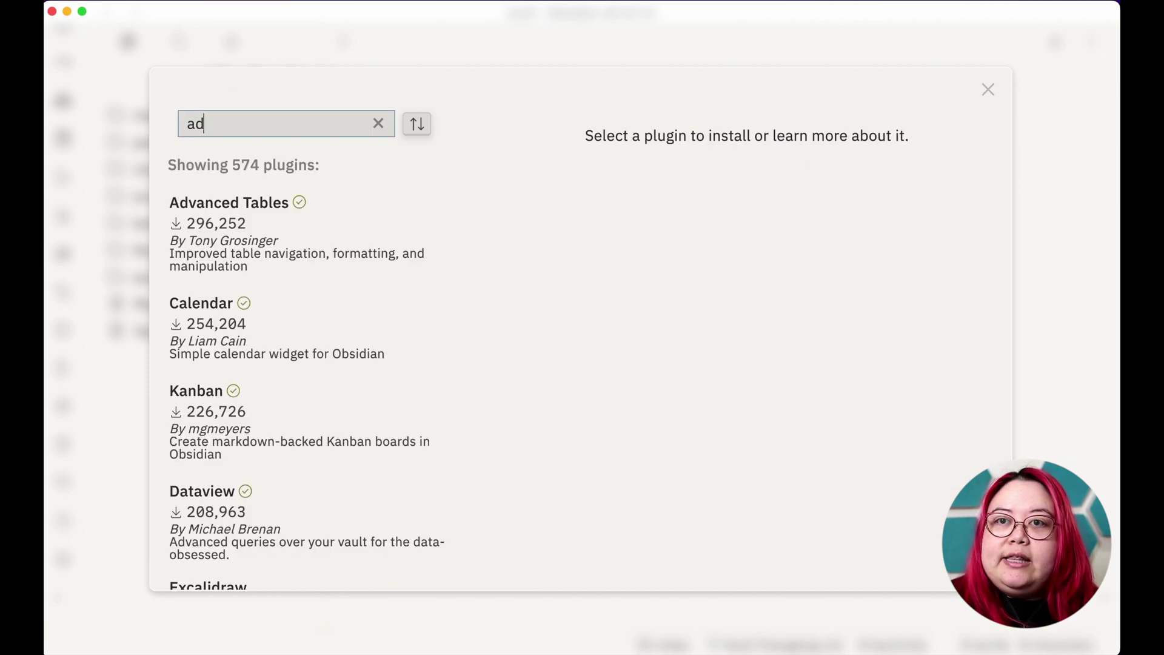
pyautogui.write('vanced slides')
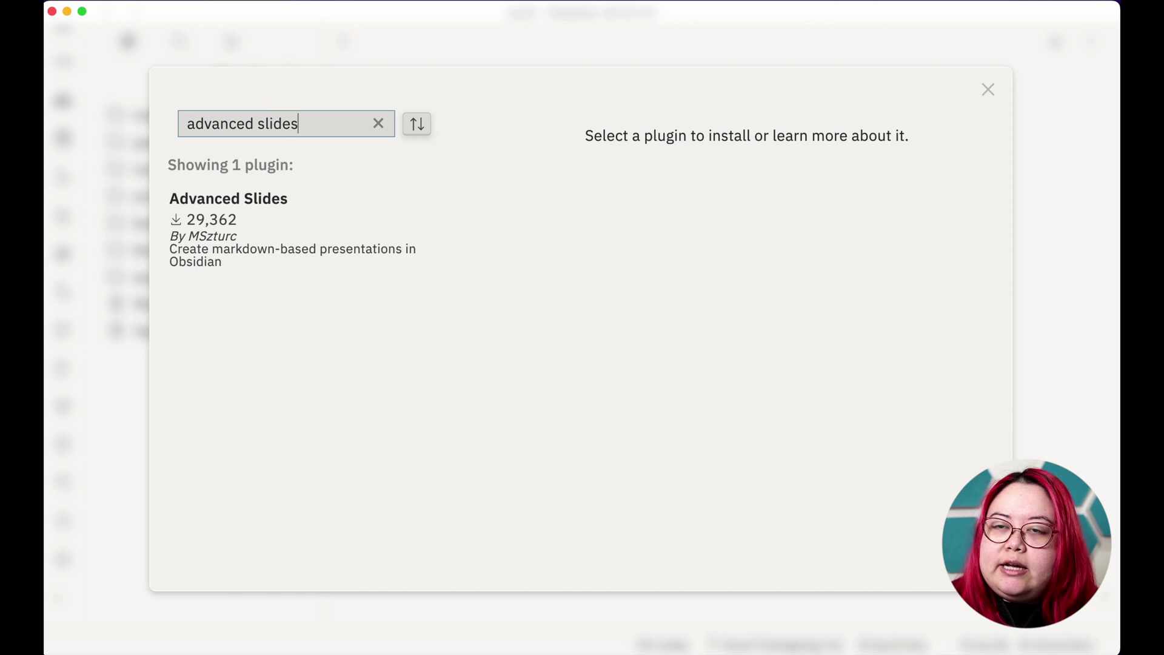
pyautogui.click(257, 224)
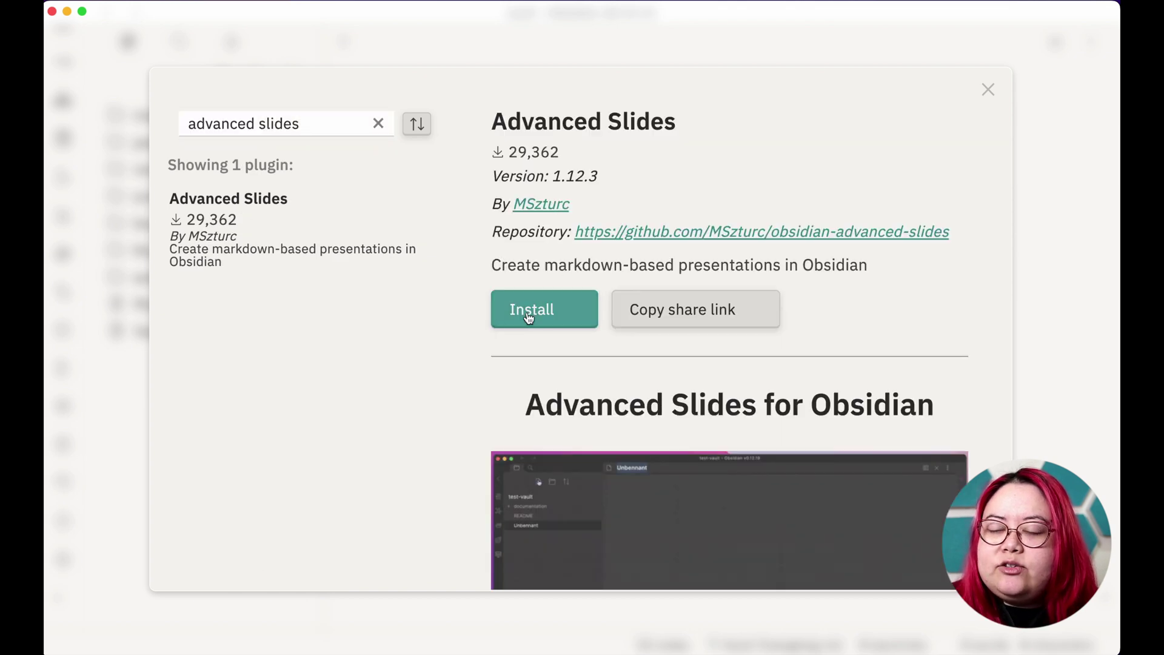
pyautogui.click(525, 316)
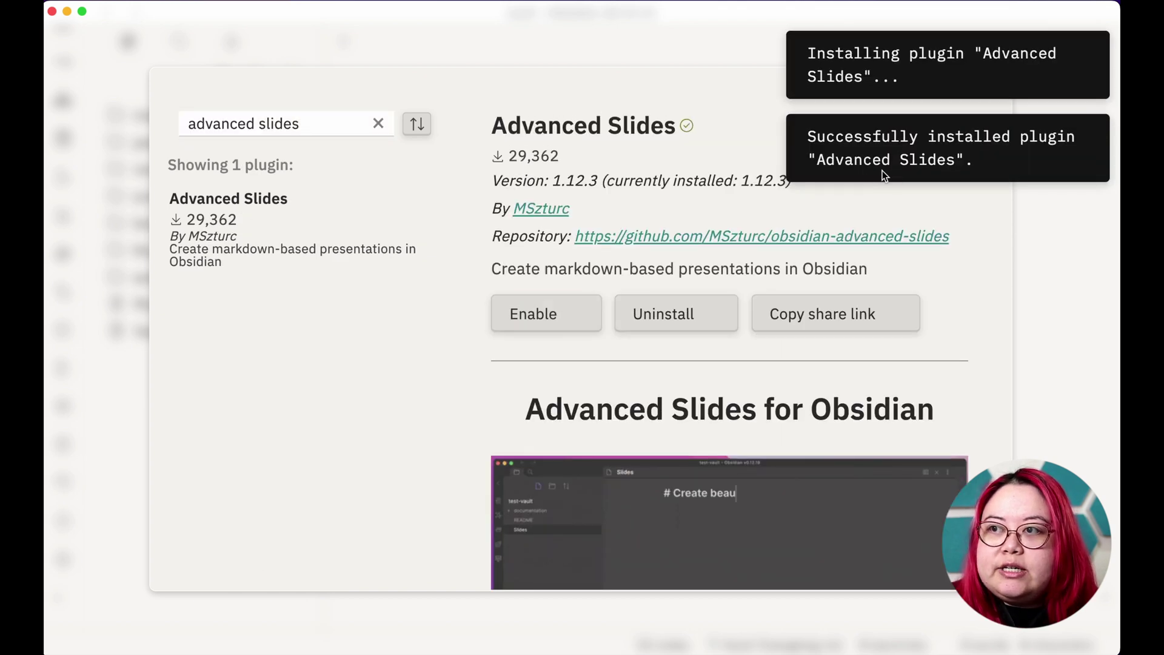
pyautogui.click(535, 321)
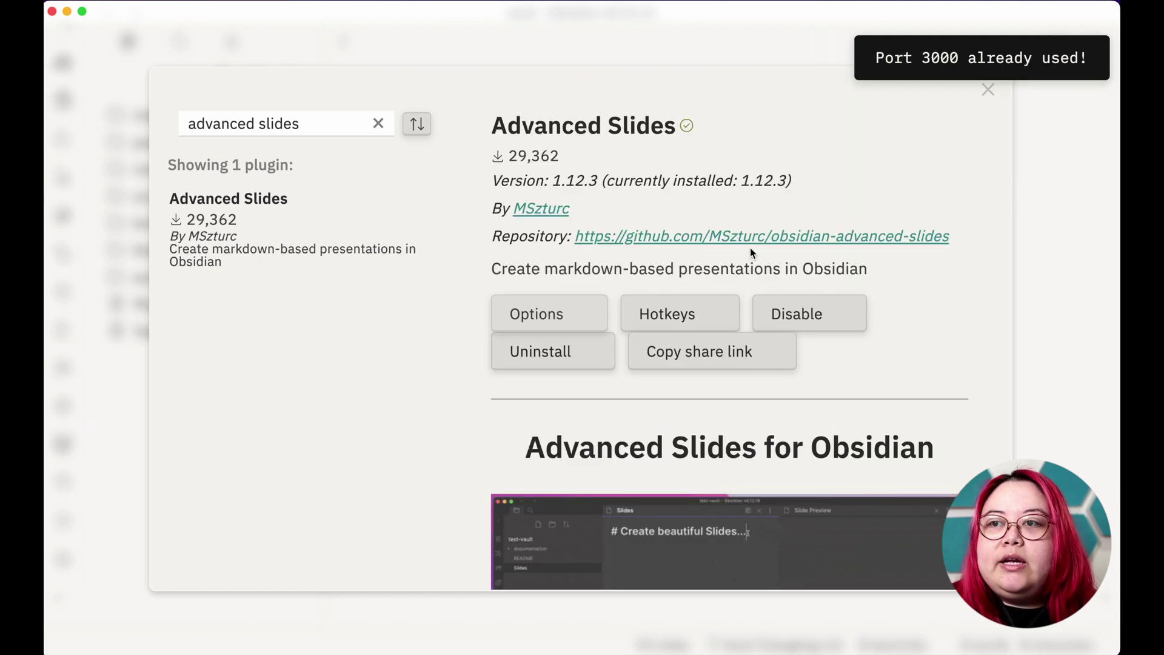
pyautogui.click(528, 311)
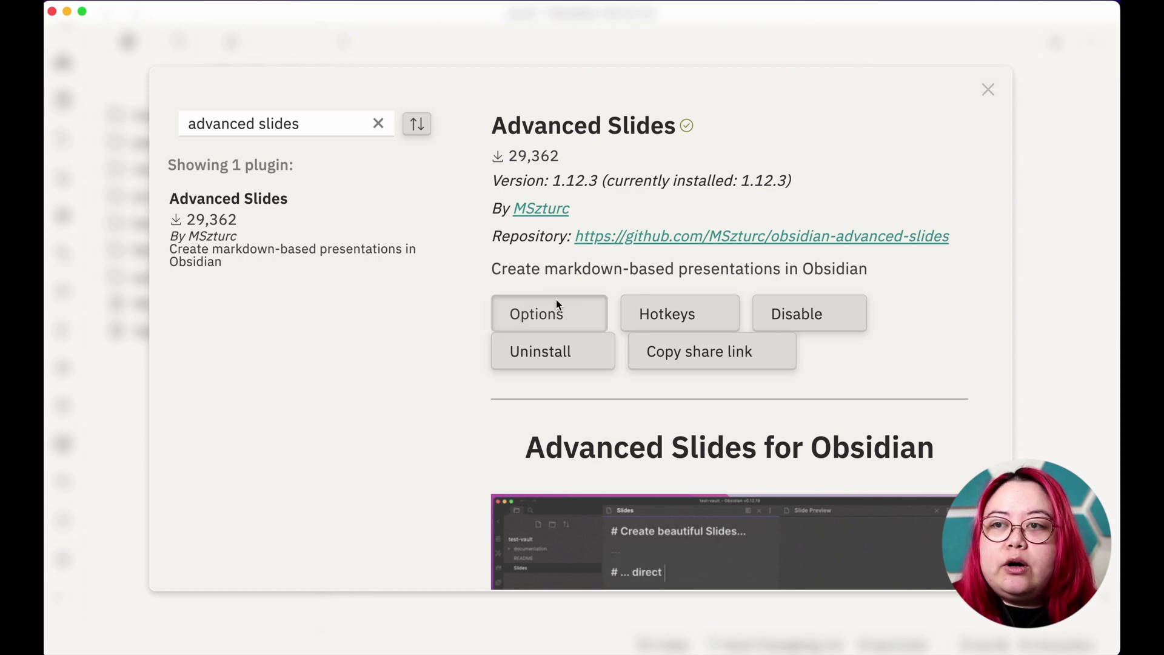
# Set the Advanced Slides port to 3001 and export directory to /presentations/export, then close settings
pyautogui.click(556, 305)
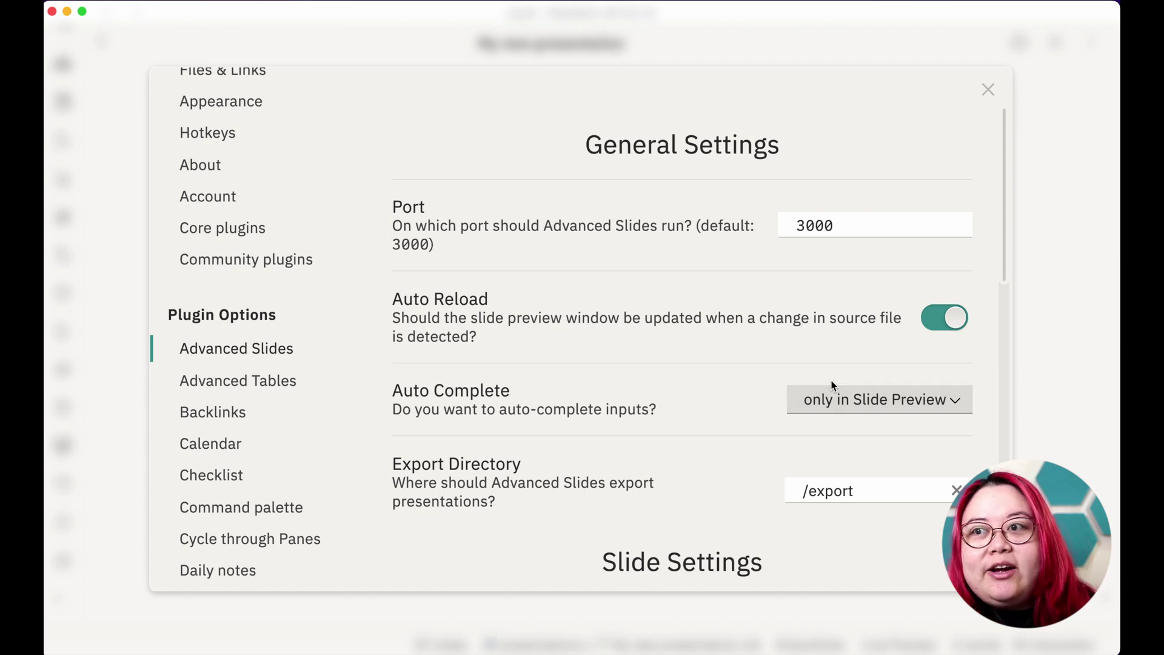
pyautogui.click(844, 225)
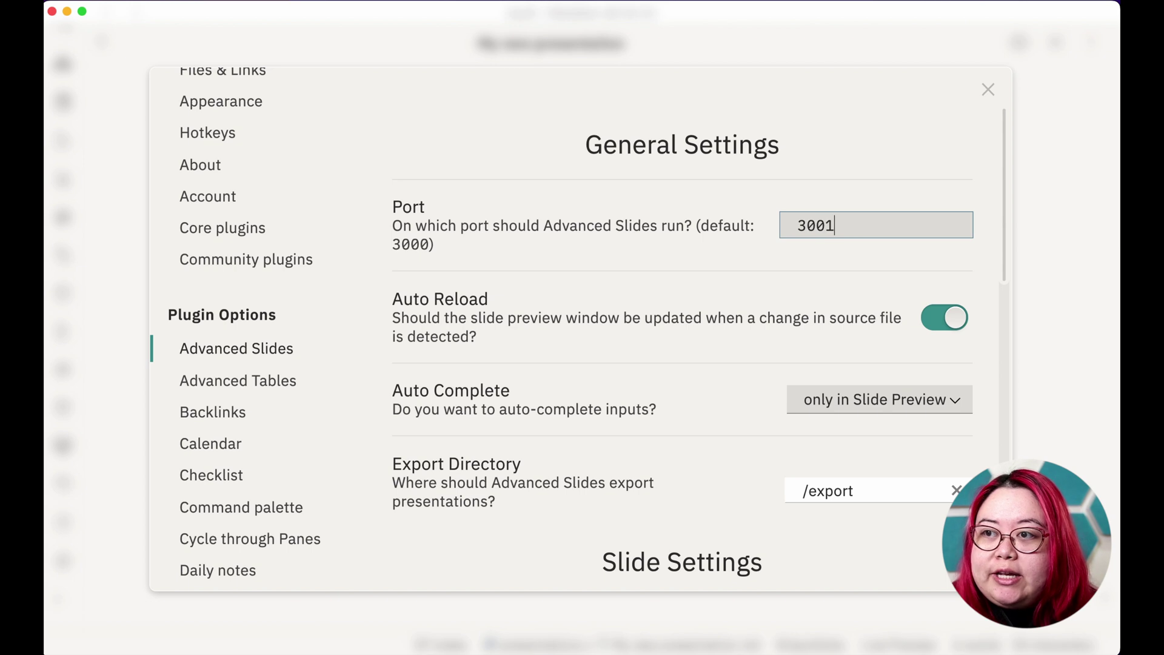
pyautogui.click(770, 244)
pyautogui.click(861, 228)
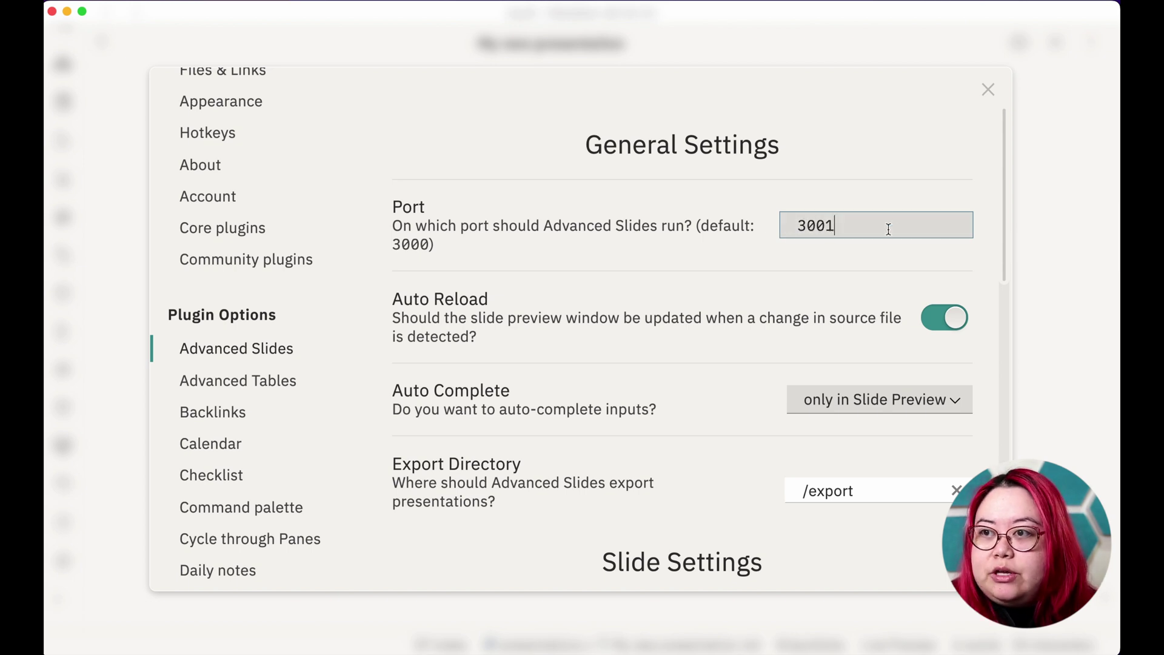
pyautogui.click(873, 492)
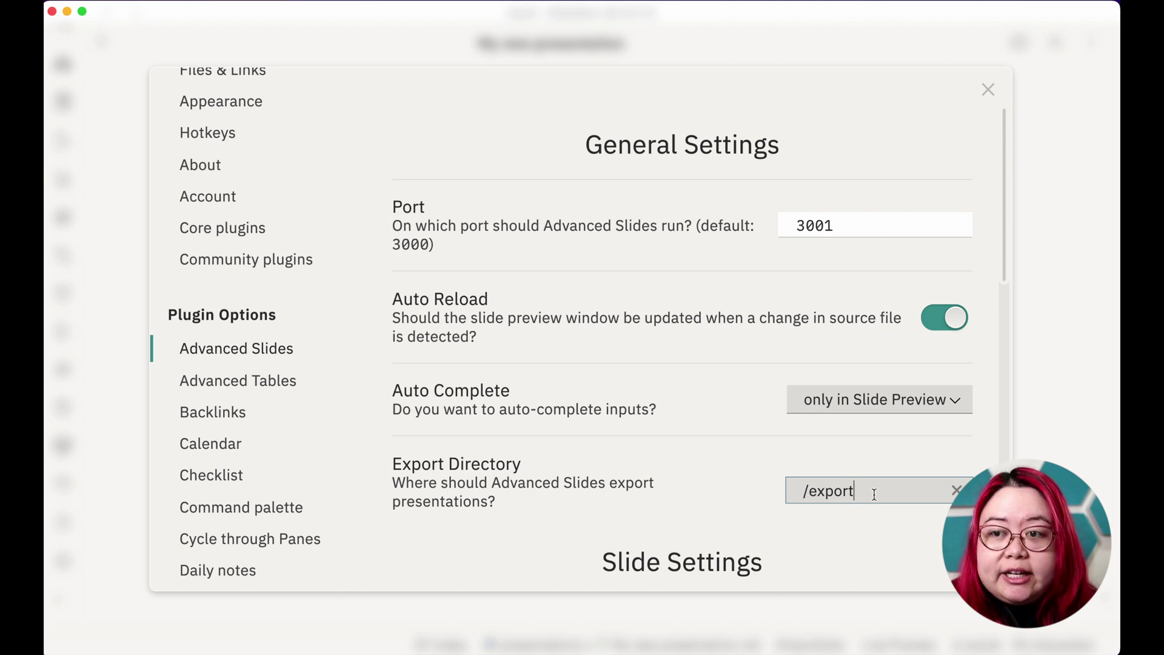
pyautogui.tripleClick(874, 494)
pyautogui.write('/presentations')
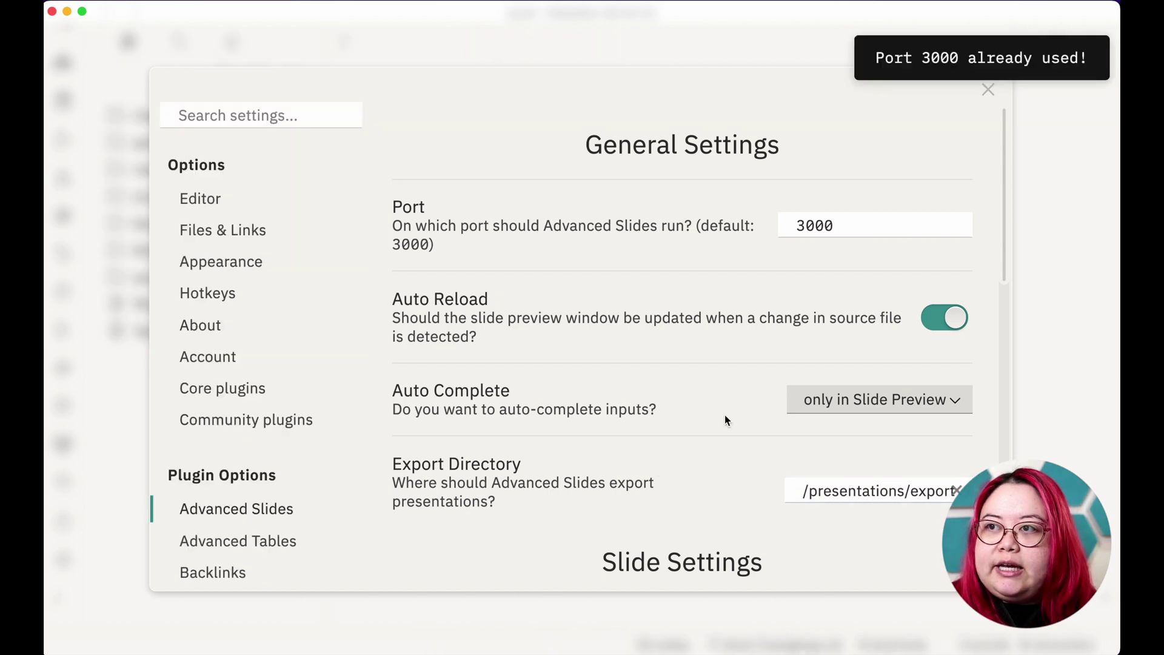
pyautogui.press('Escape')
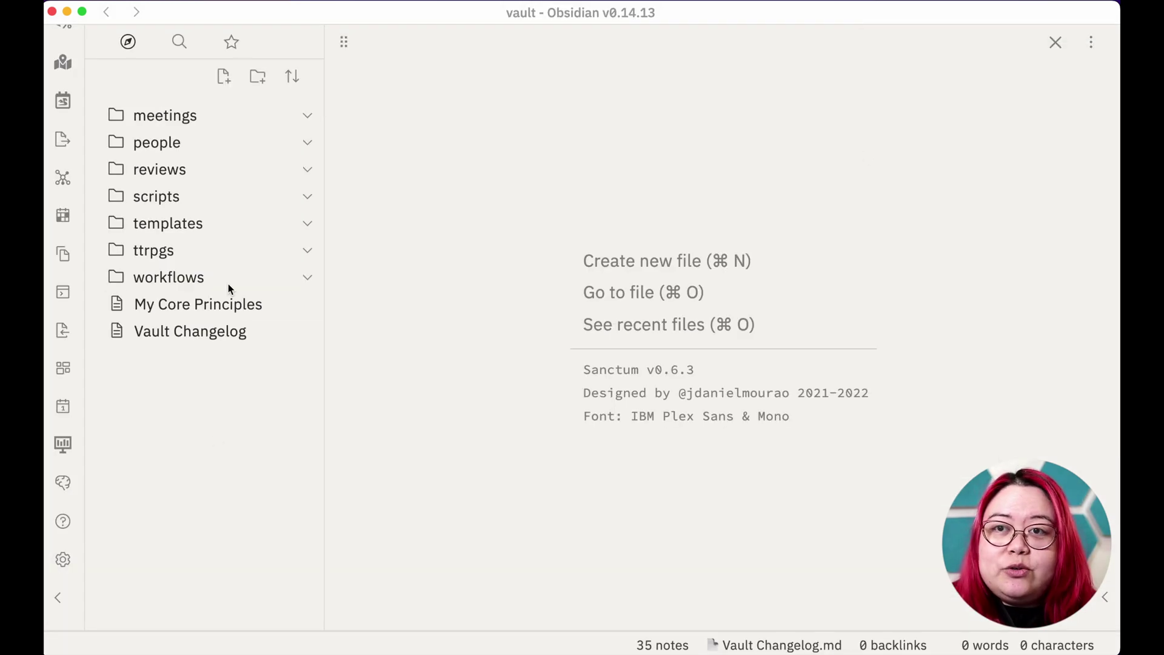
# Create a new vault folder named presentations
pyautogui.click(255, 86)
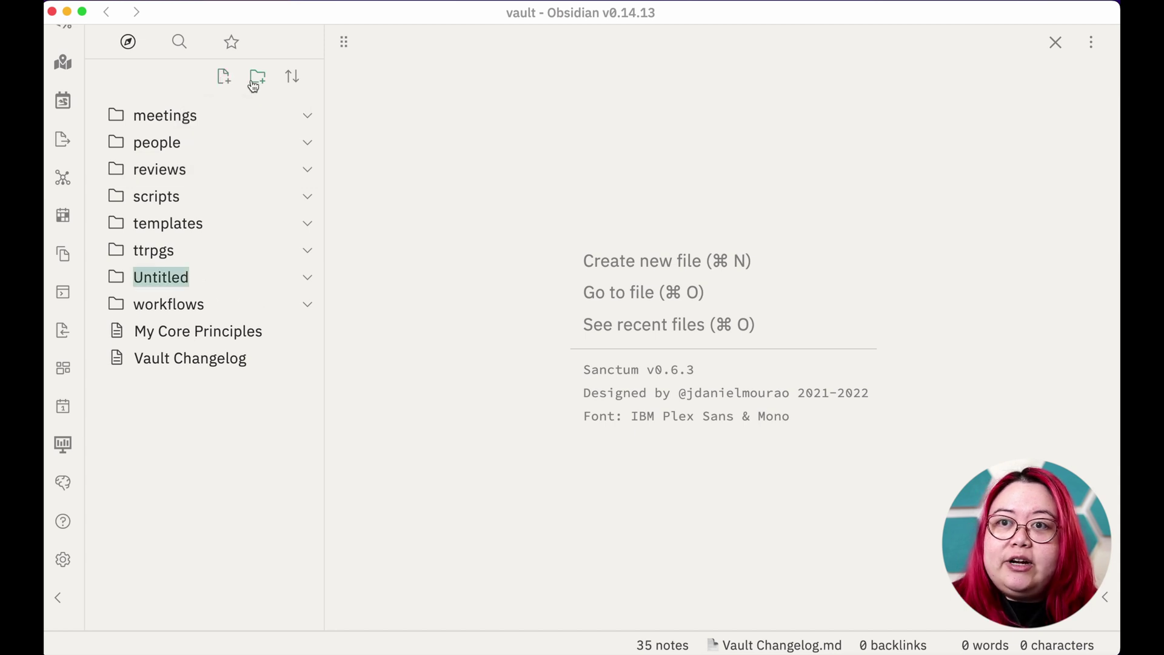
pyautogui.write('presentations')
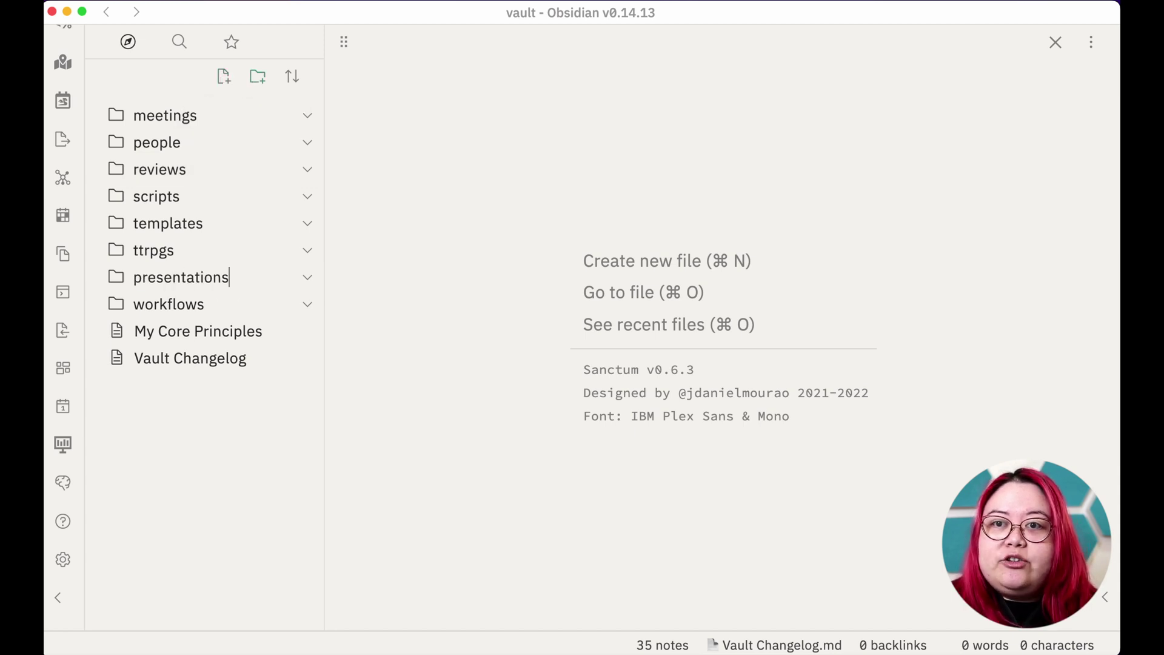
pyautogui.press('Return')
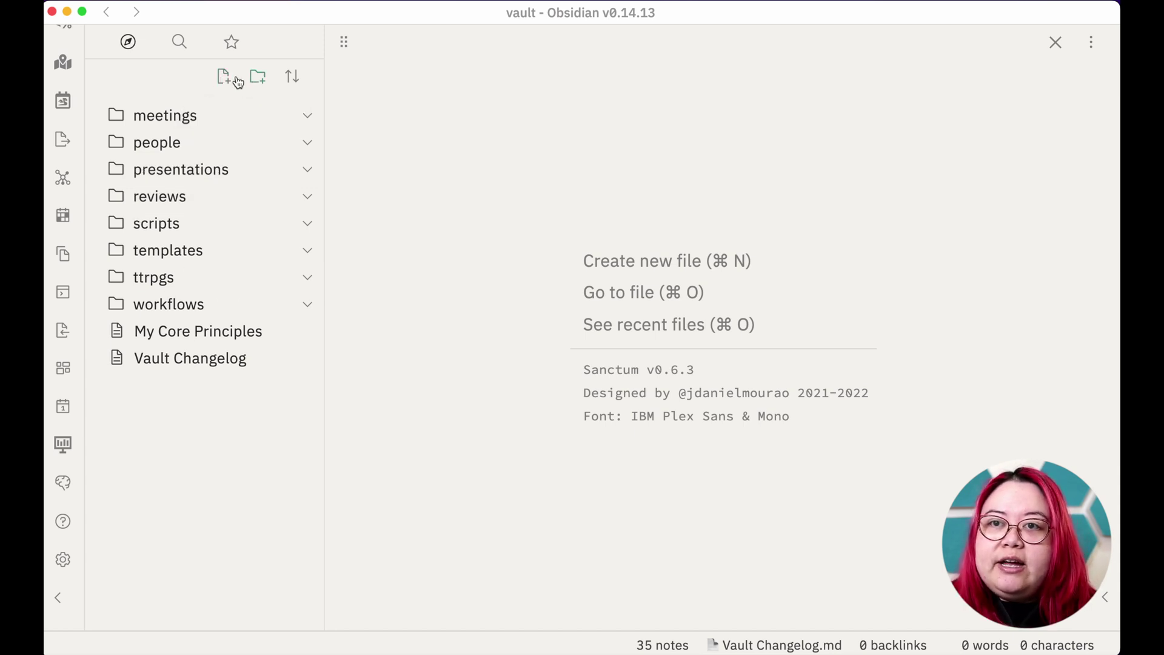
# Add a note titled 'My new presentation' inside the presentations folder
pyautogui.rightClick(216, 169)
pyautogui.click(311, 200)
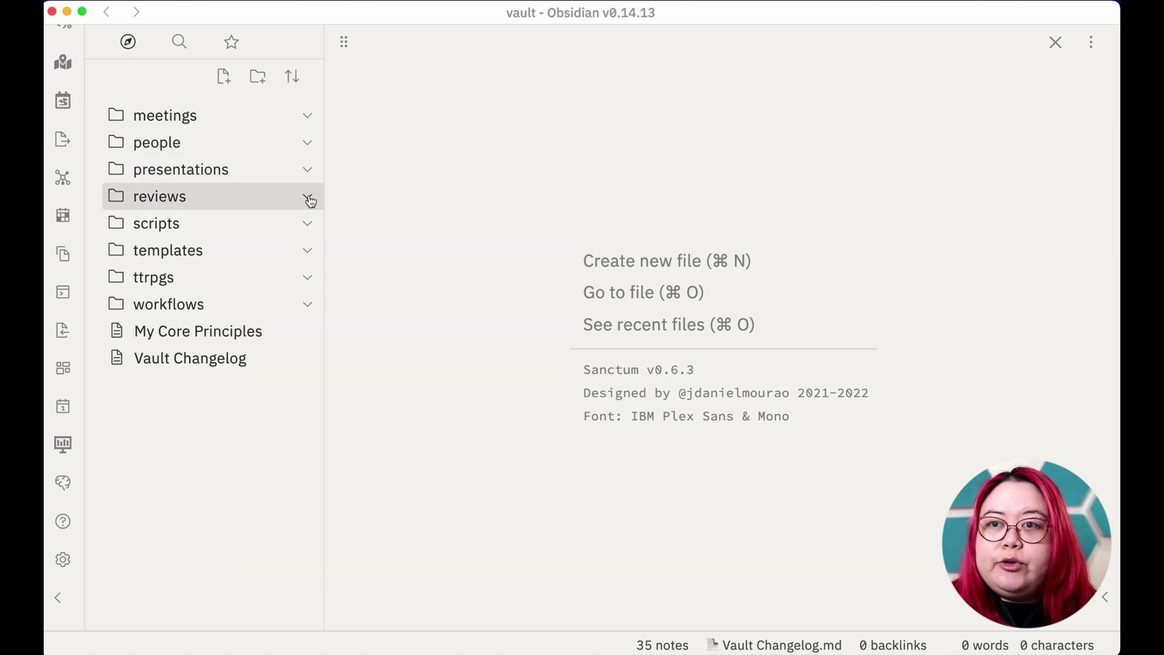
pyautogui.write('M')
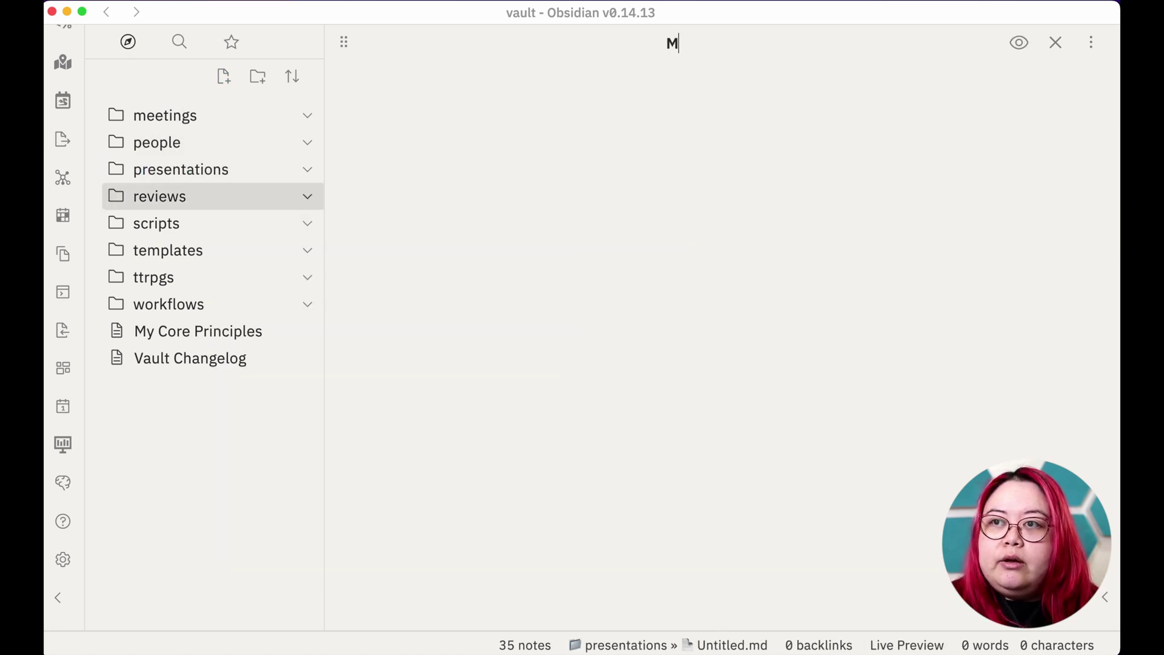
pyautogui.write('e new presentation')
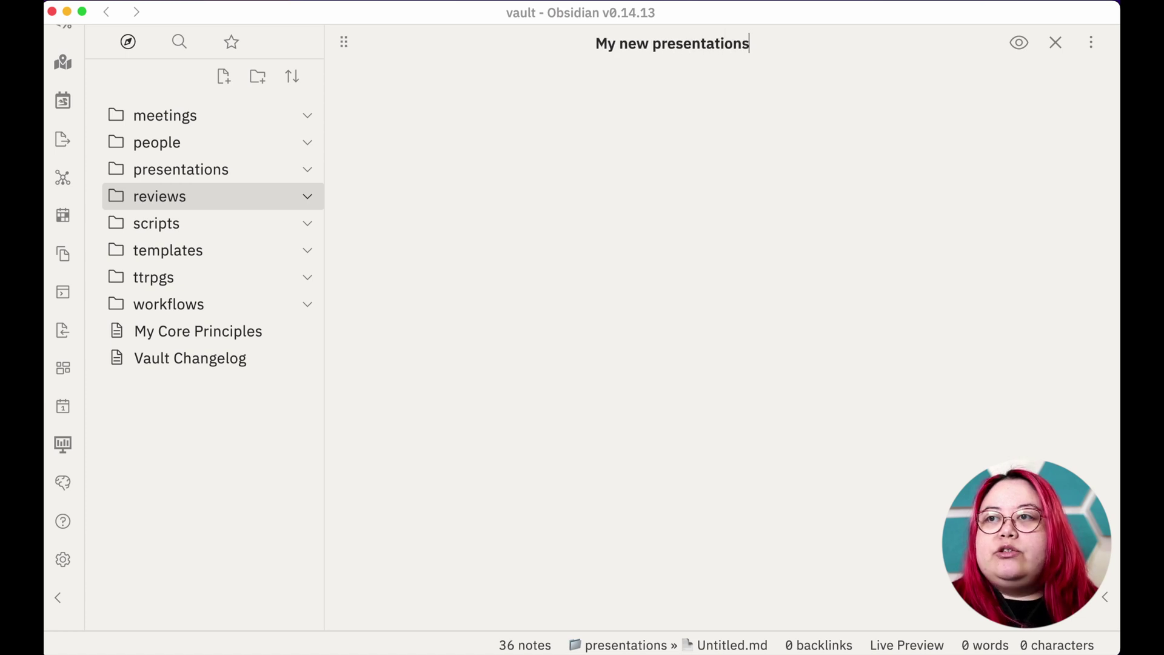
pyautogui.press('Return')
pyautogui.press('super+backslash')
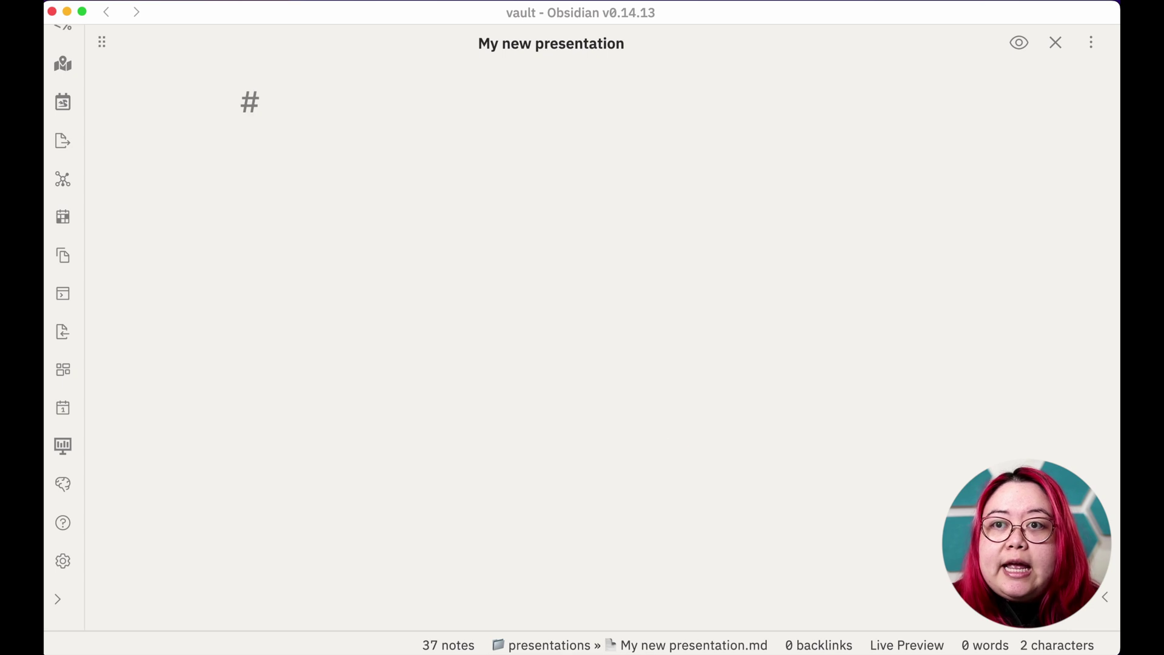
# Write the '# My new presentation' heading with a --- slide separator beneath it
pyautogui.write('# My new presentation')
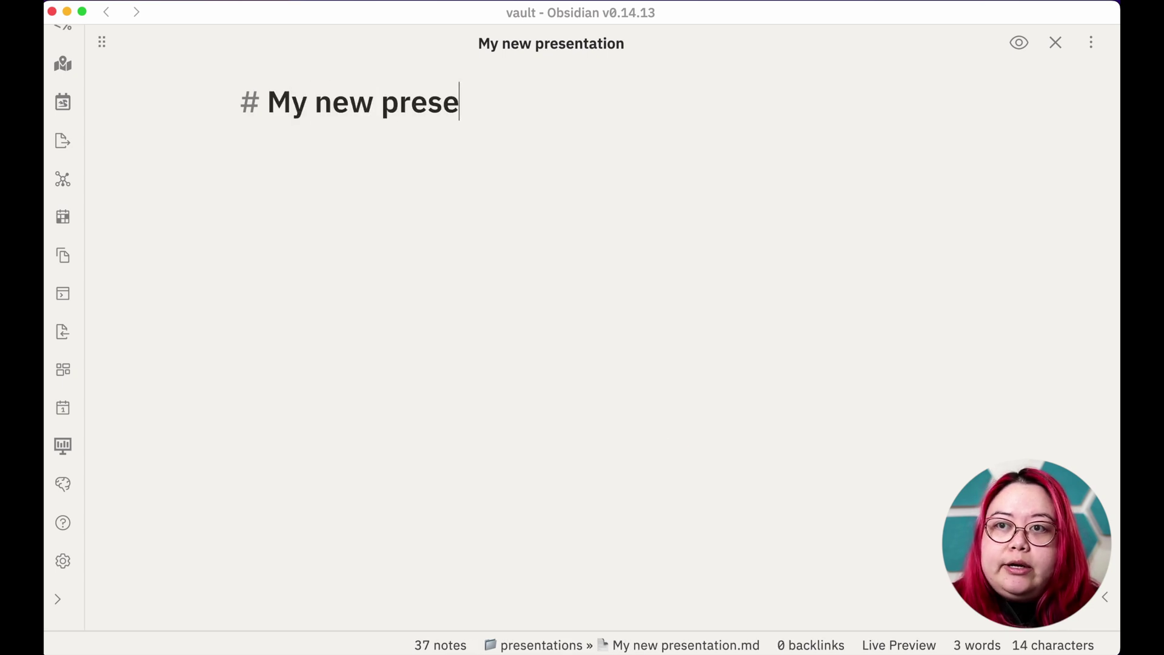
pyautogui.press('Return')
pyautogui.press('Return')
pyautogui.write('-')
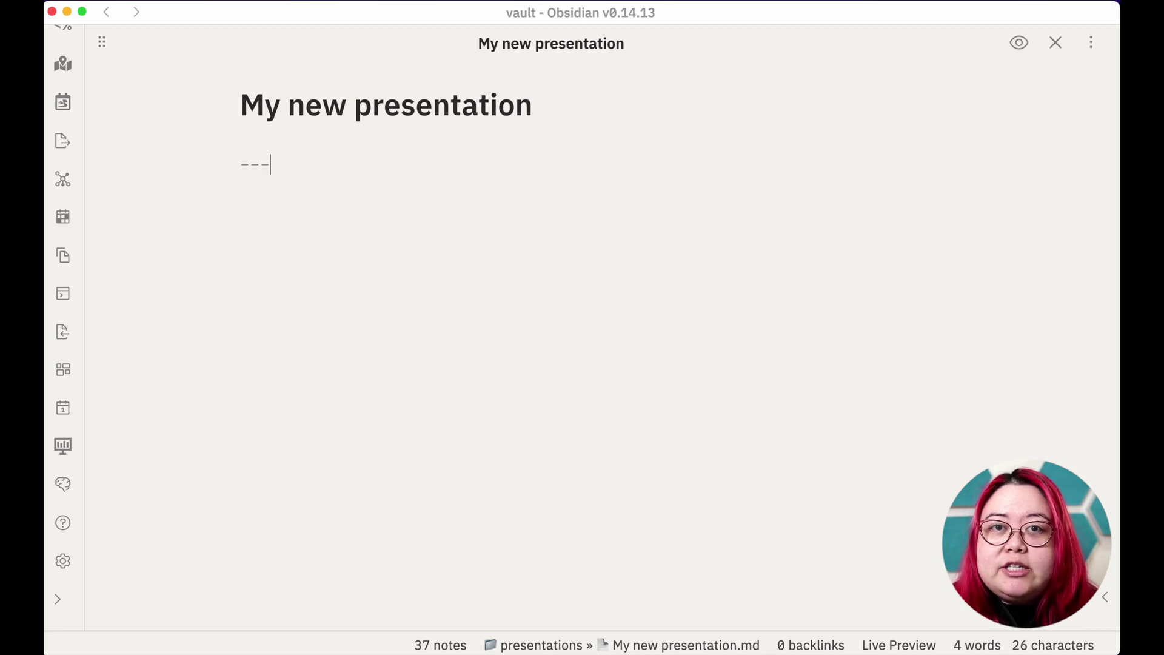
pyautogui.write('--')
pyautogui.press('Return')
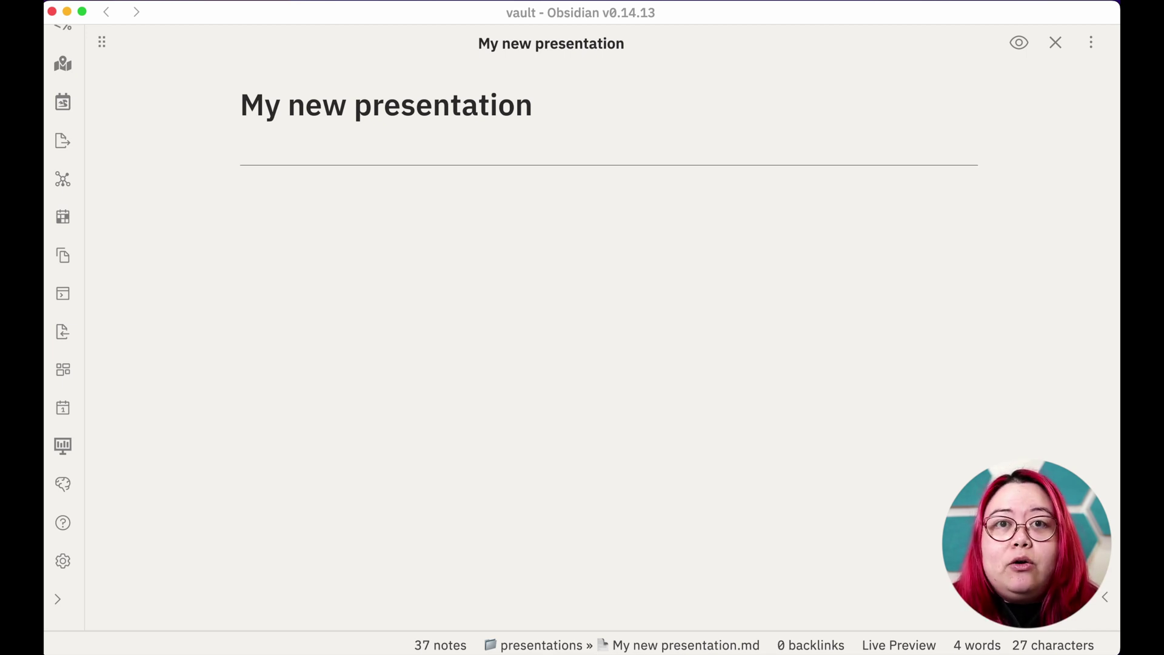
pyautogui.press('Up')
pyautogui.press('Up')
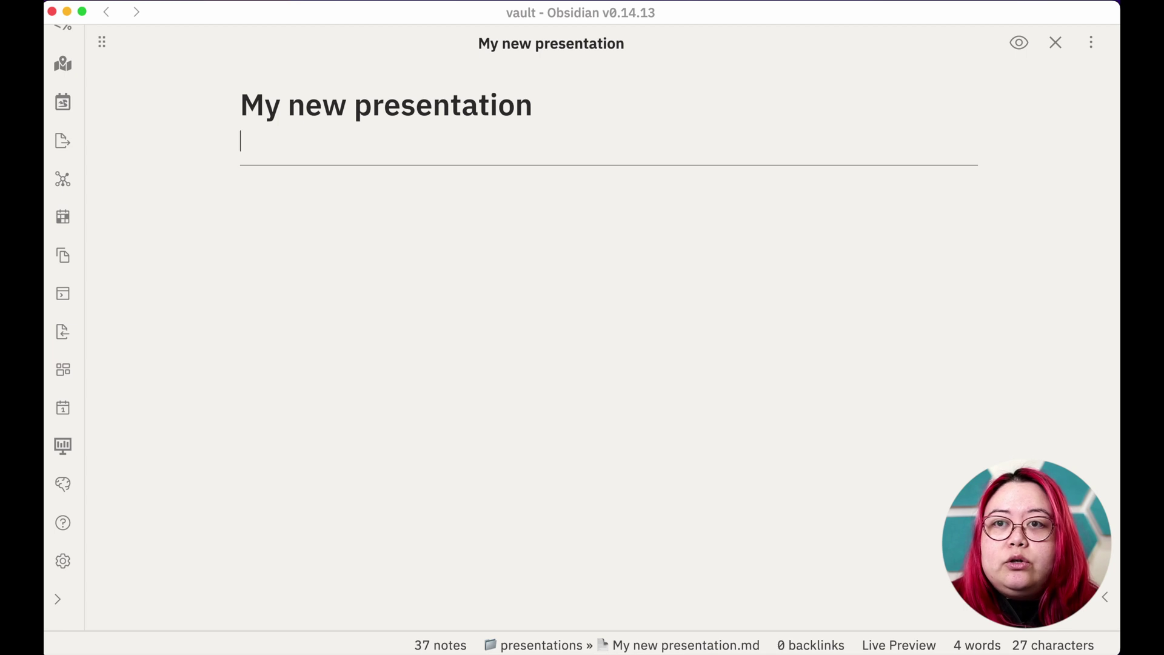
pyautogui.press('cmd+p')
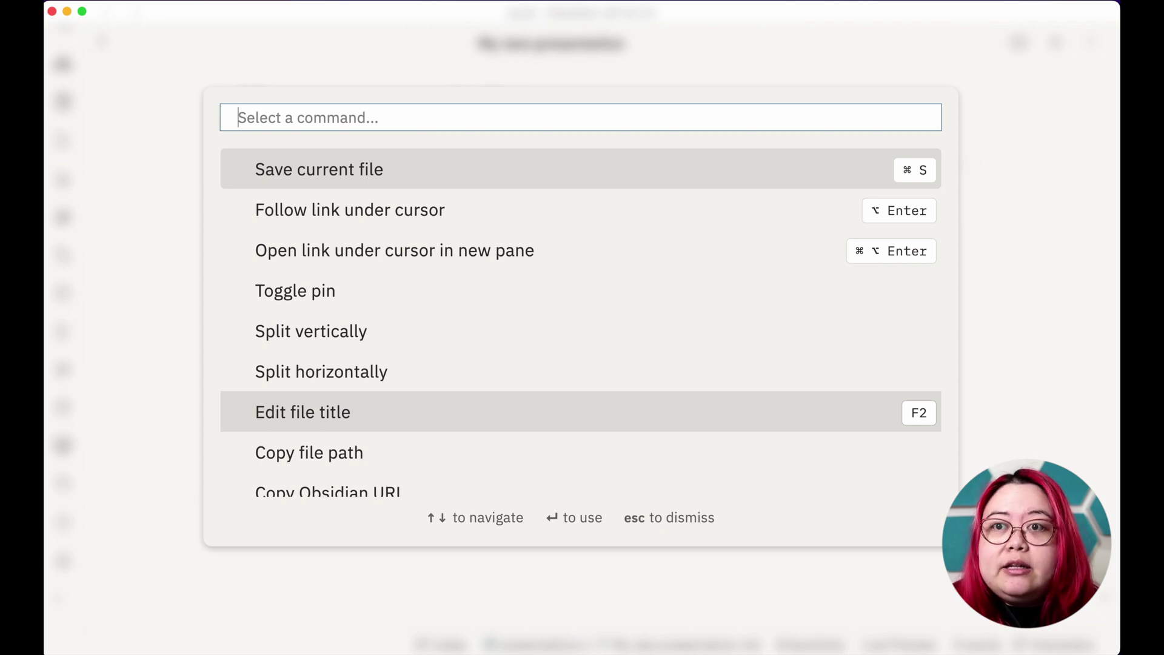
# Run 'Advanced Slides: Show Slide Preview' to preview the MY NEW PRESENTATION title slide
pyautogui.write('advanced')
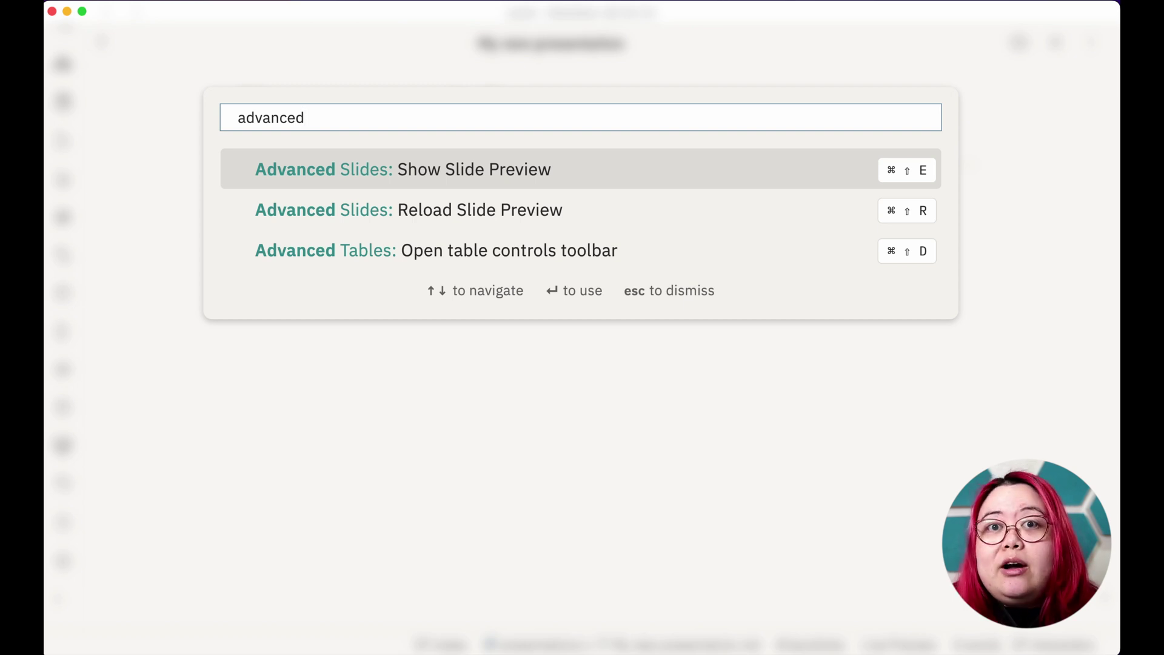
pyautogui.press('Return')
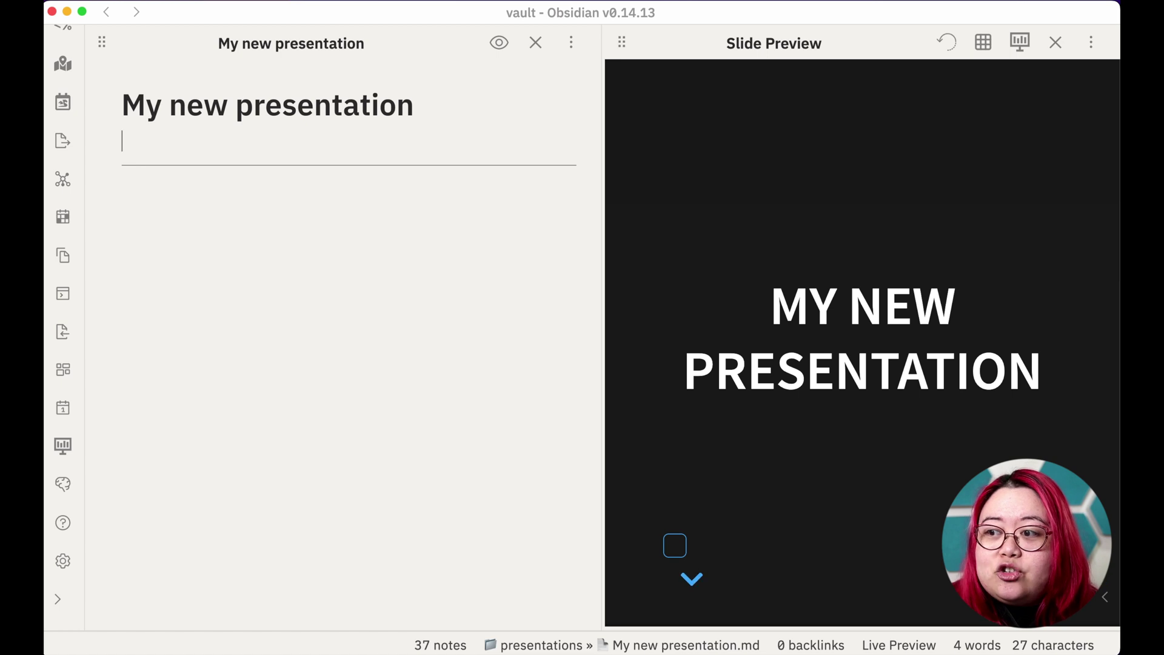
# Add 'This is the second slide', '## Heading 2' and '### Heading 3' below the rule, checking them in the preview
pyautogui.click(272, 219)
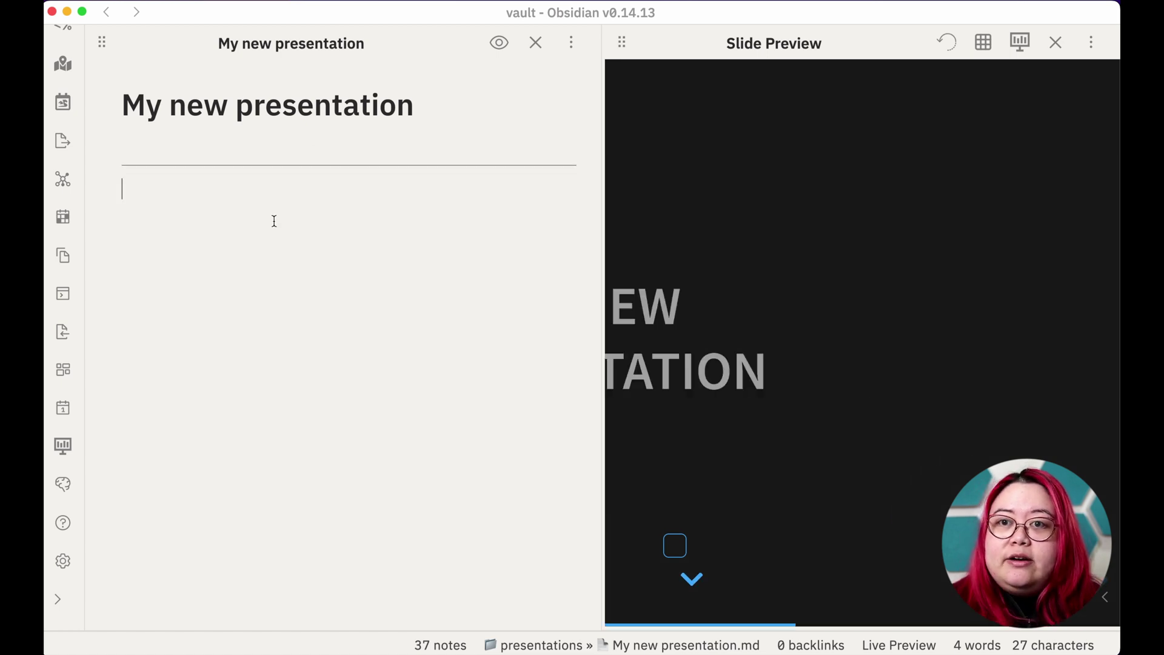
pyautogui.press('Return')
pyautogui.write('This is the second slide')
pyautogui.press('Return')
pyautogui.press('Return')
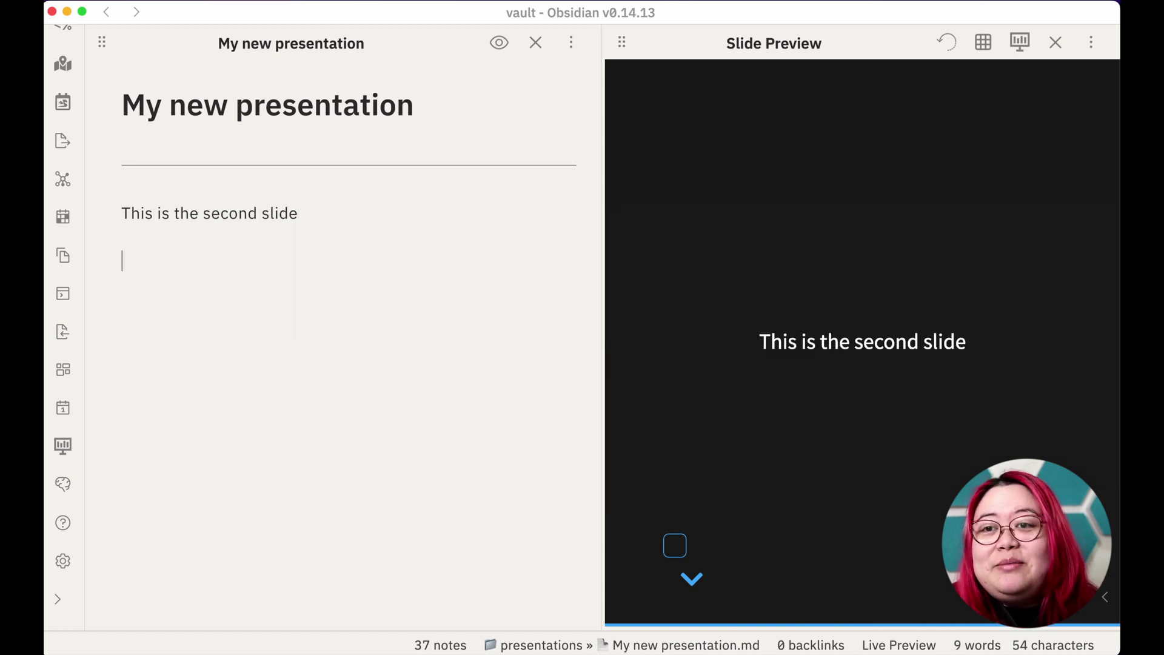
pyautogui.write('## ')
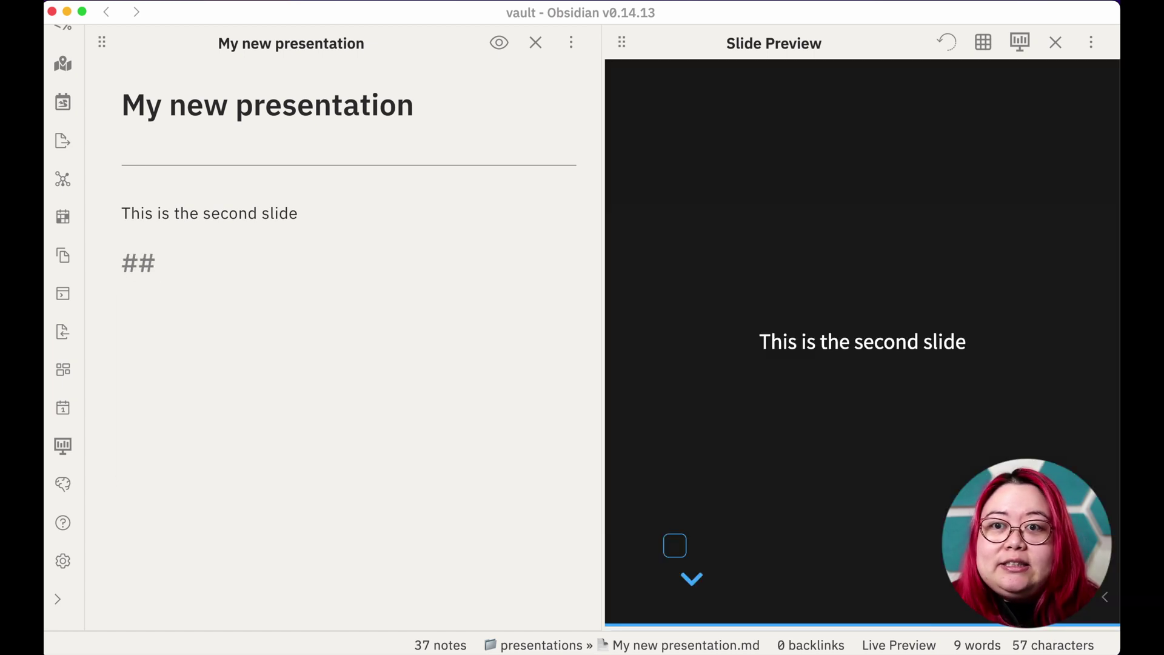
pyautogui.write('Heading 2')
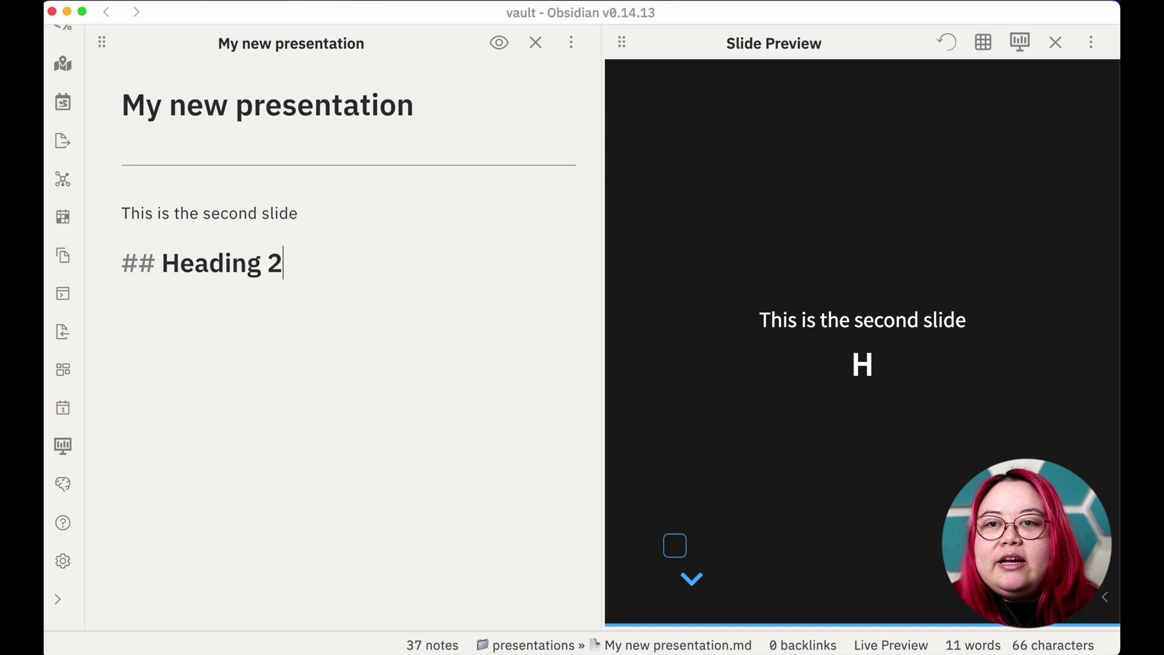
pyautogui.press('Return')
pyautogui.write('### He')
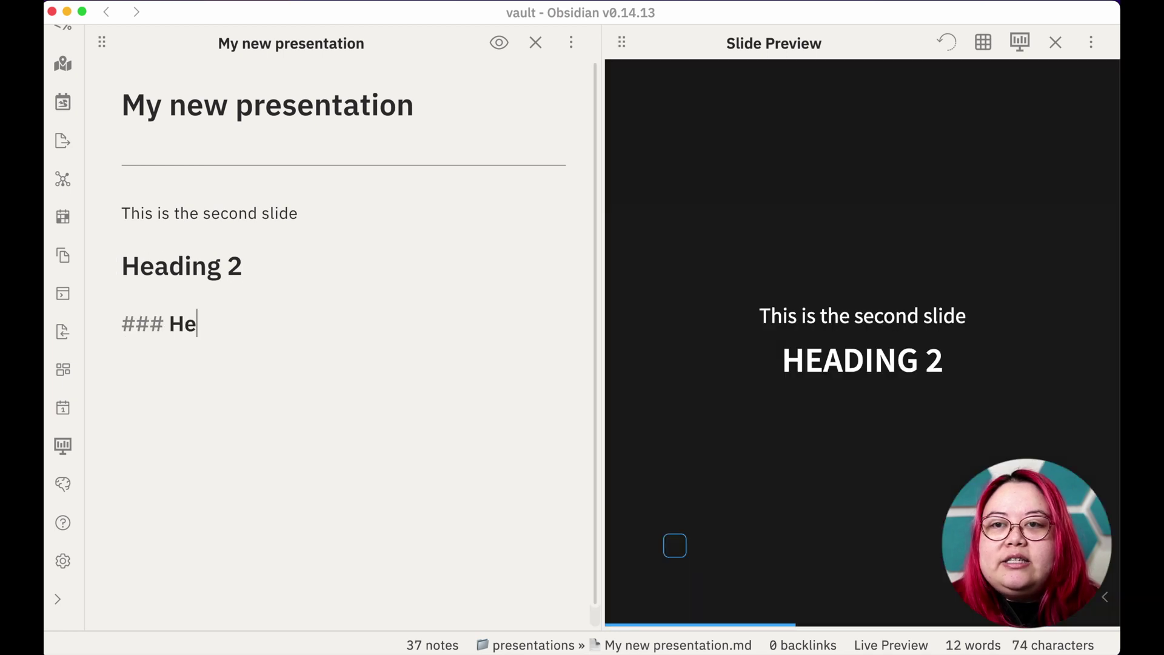
pyautogui.write('ading 3')
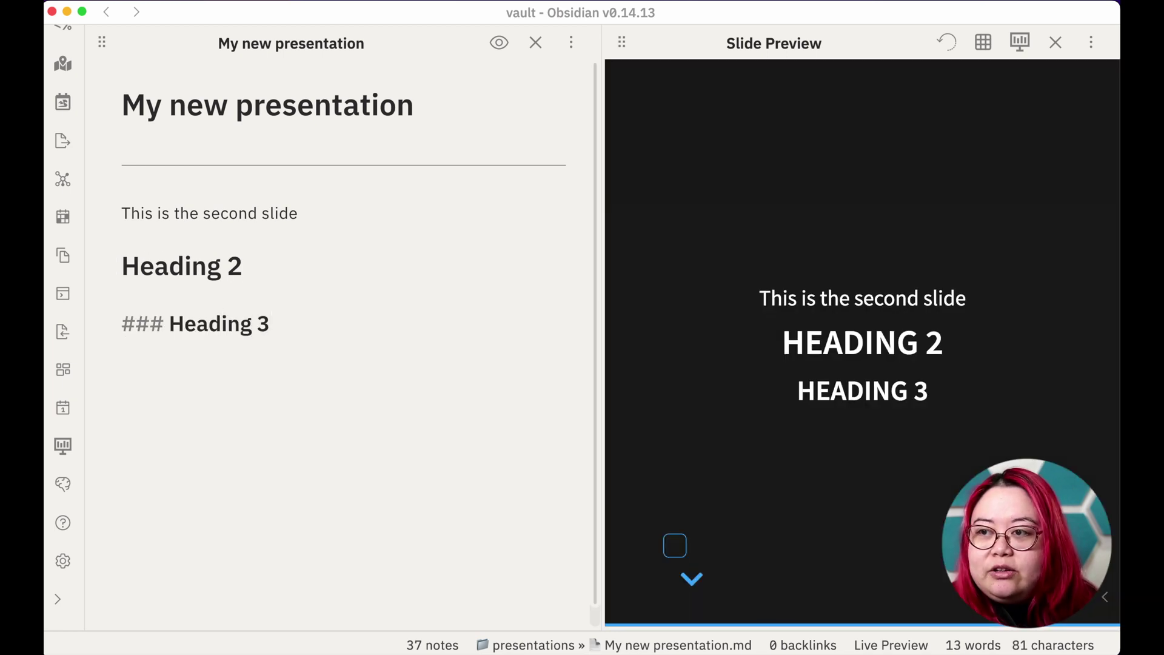
pyautogui.press('Return')
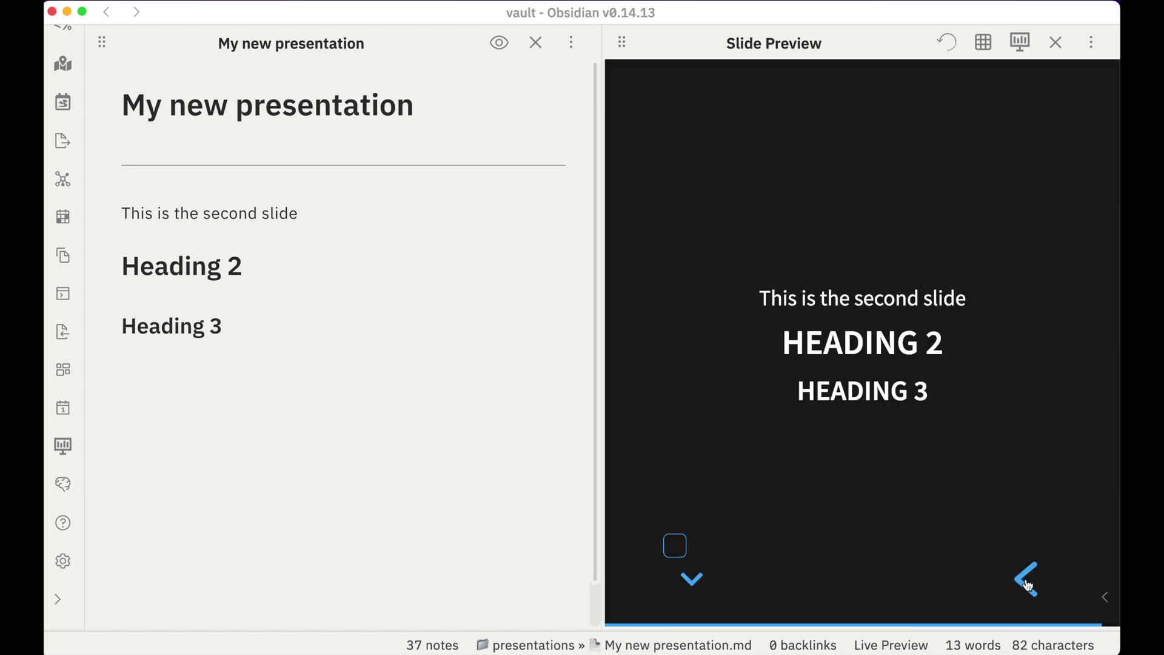
pyautogui.click(1027, 582)
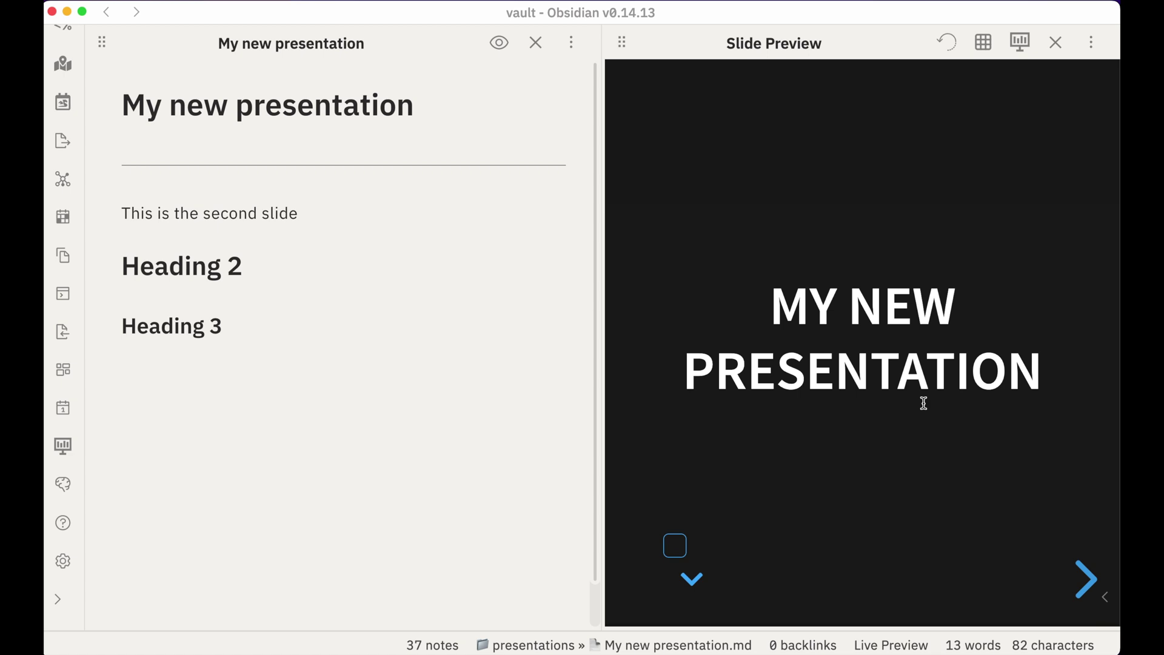
pyautogui.click(1086, 570)
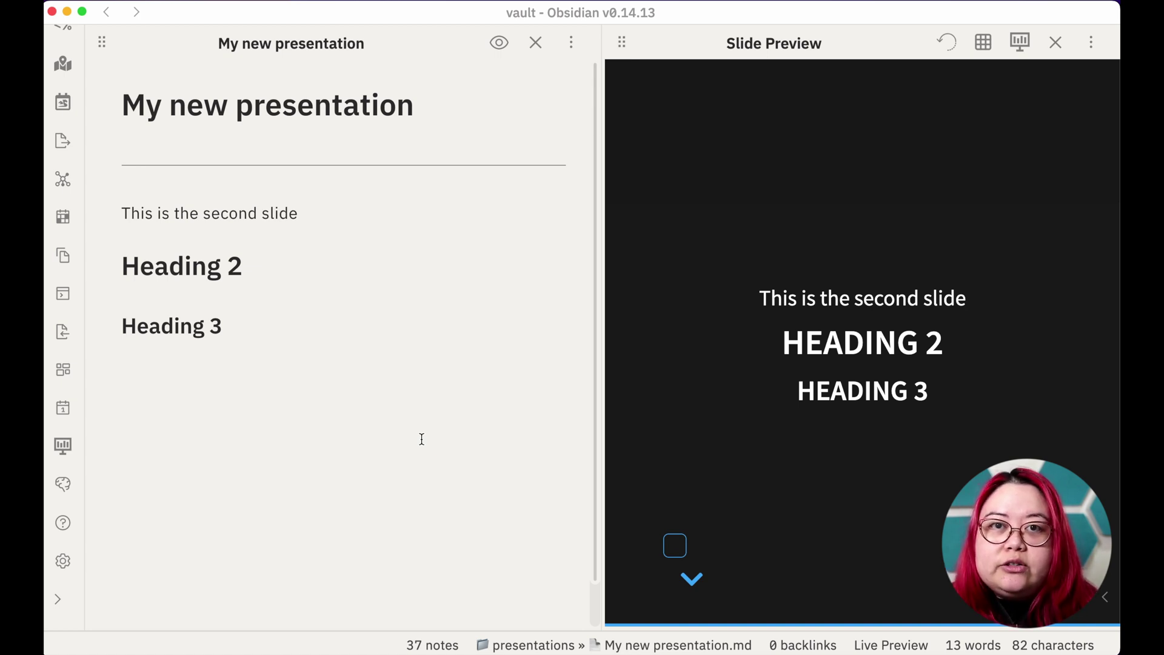
# Add '--'-separated vertical slides 'This is a vertical slide' and 'This is another vertical slide.'
pyautogui.press('Return')
pyautogui.write('--')
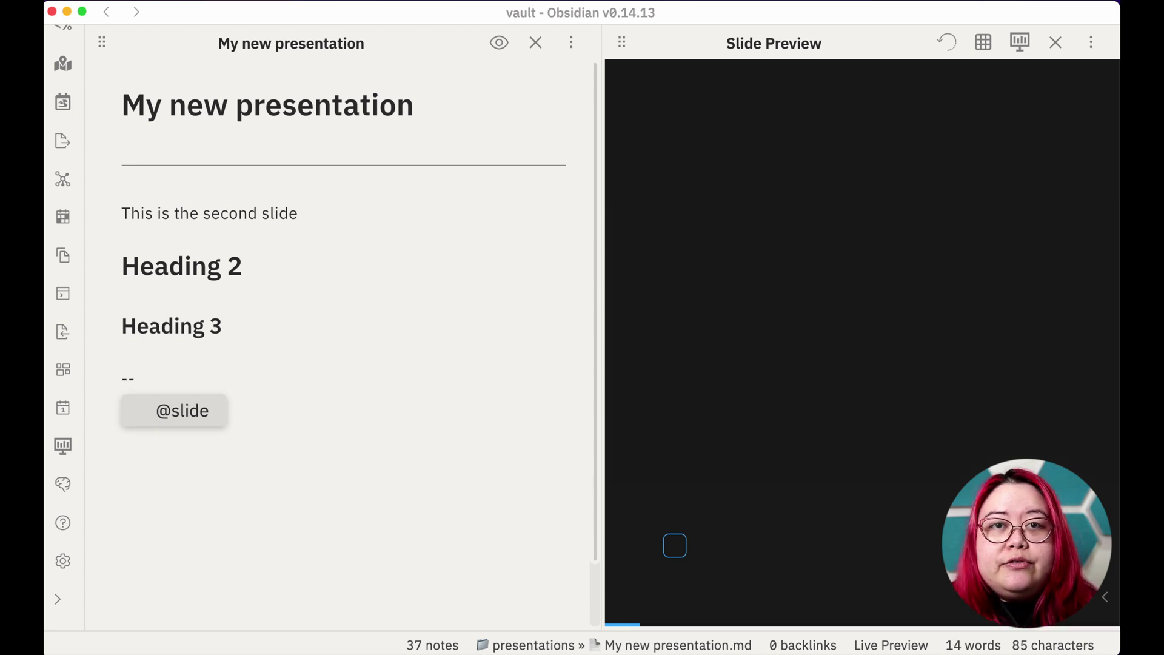
pyautogui.press('Escape')
pyautogui.press('Return')
pyautogui.press('Return')
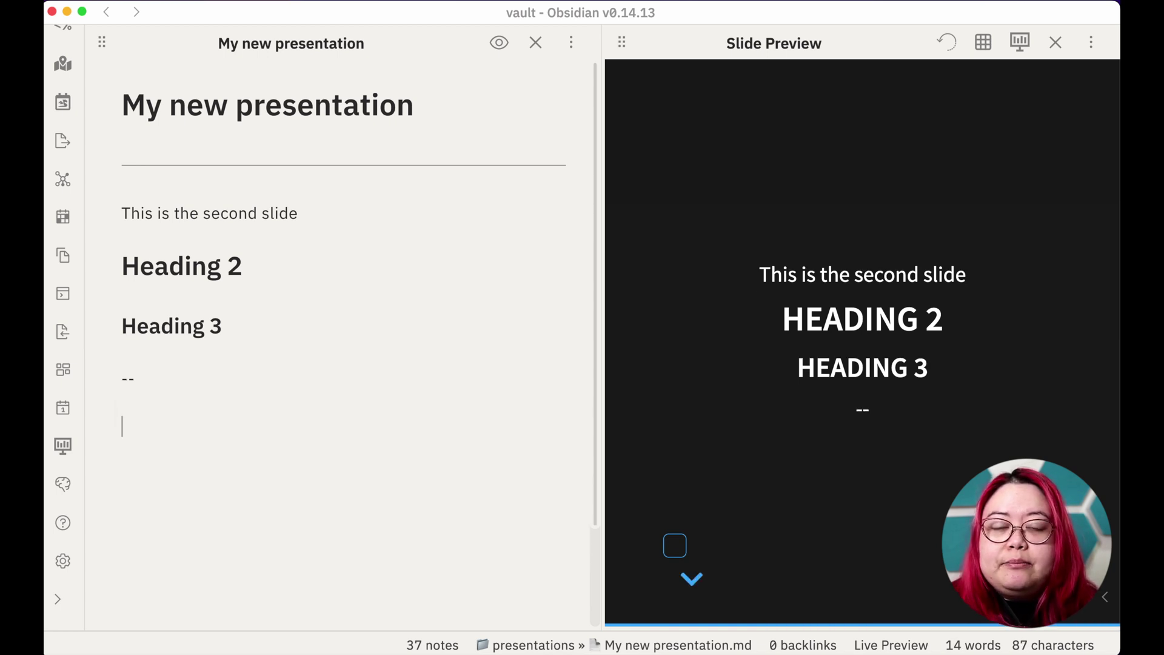
pyautogui.write('This is a vertical slide')
pyautogui.press('Escape')
pyautogui.press('Return')
pyautogui.press('Return')
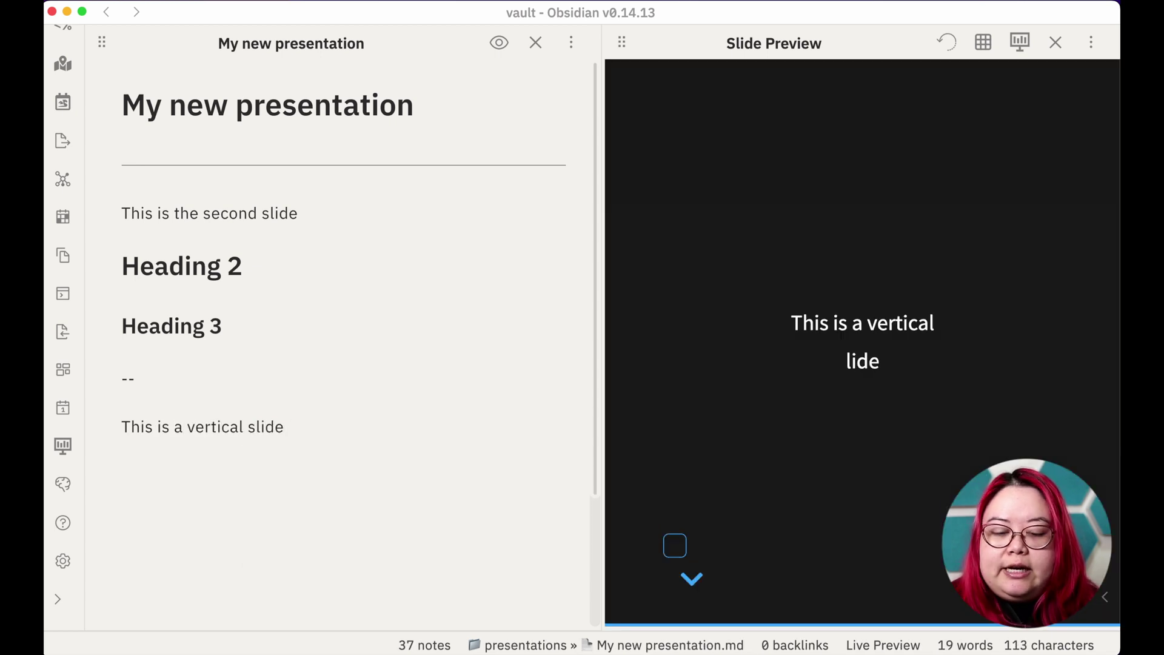
pyautogui.write('--')
pyautogui.press('Escape')
pyautogui.press('Return')
pyautogui.press('Return')
pyautogui.write('This is an')
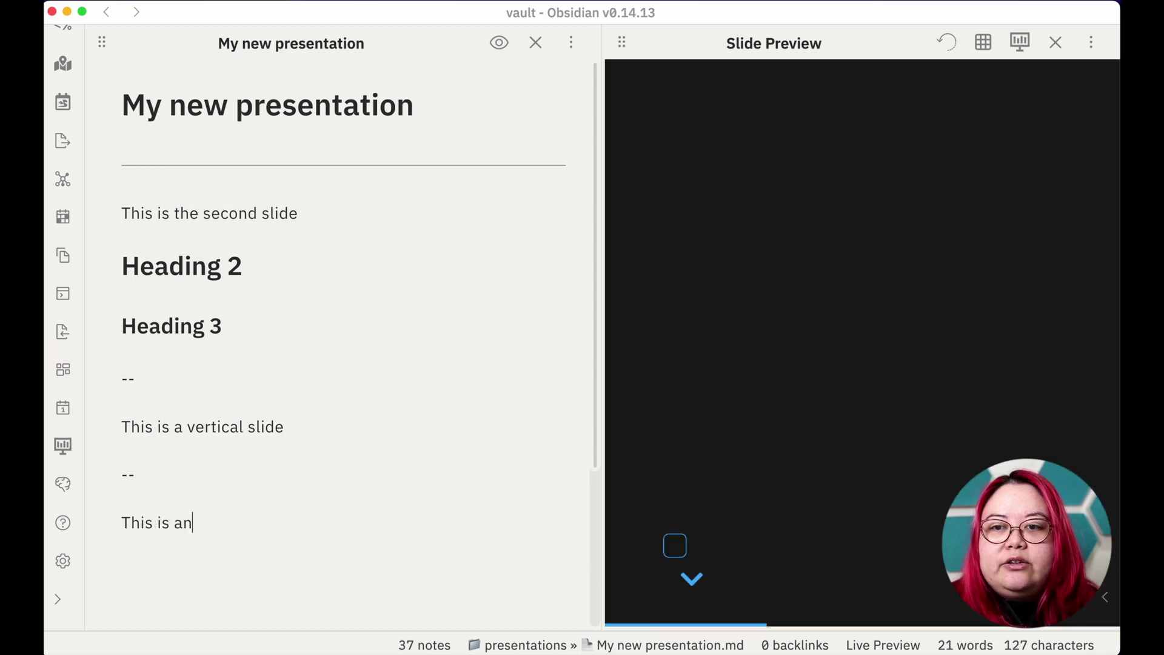
pyautogui.write('other s')
pyautogui.press('BackSpace')
pyautogui.write('vertical slide.')
# Step the preview from the title slide to slide 2, then down through both vertical slides
pyautogui.click(308, 102)
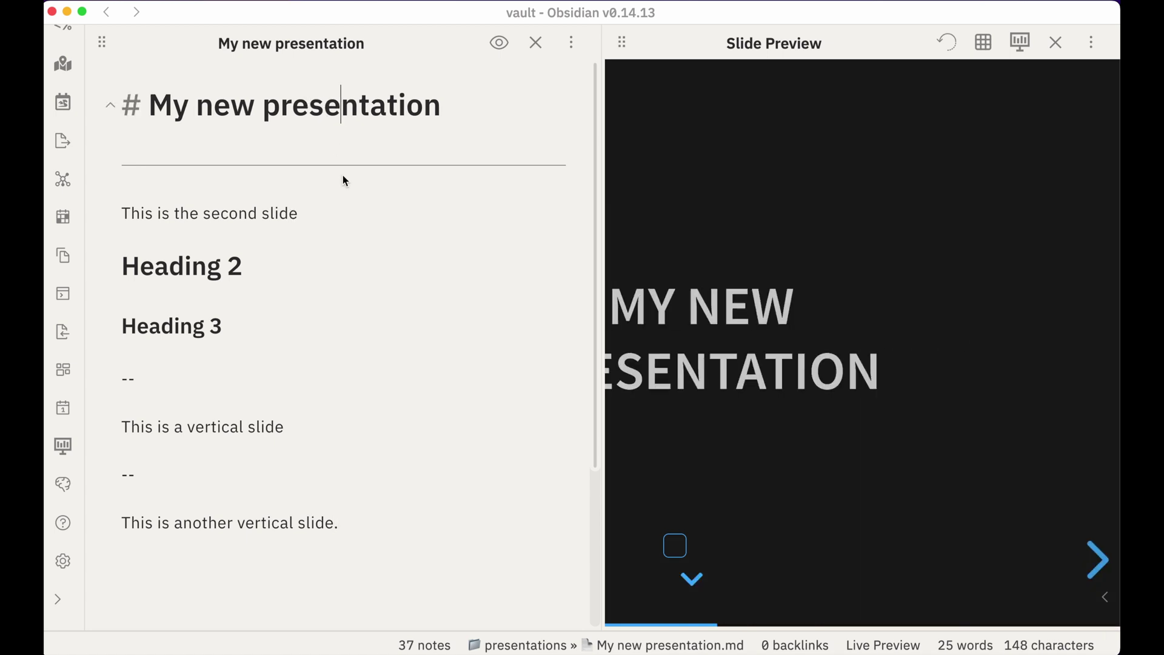
pyautogui.click(1090, 557)
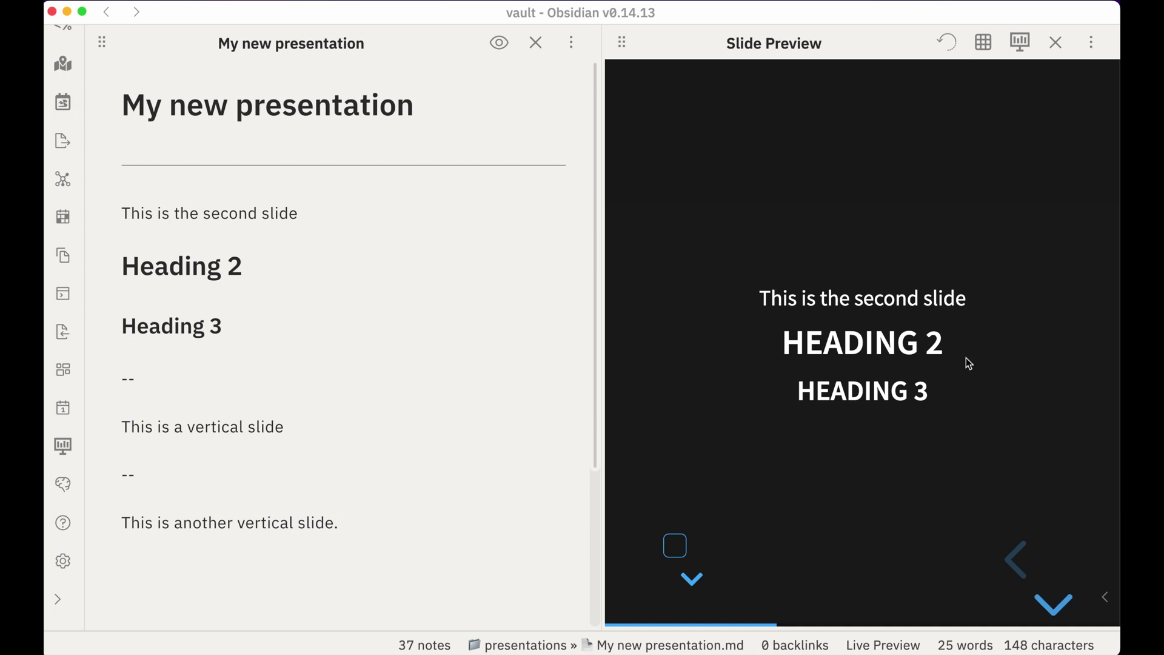
pyautogui.click(1057, 606)
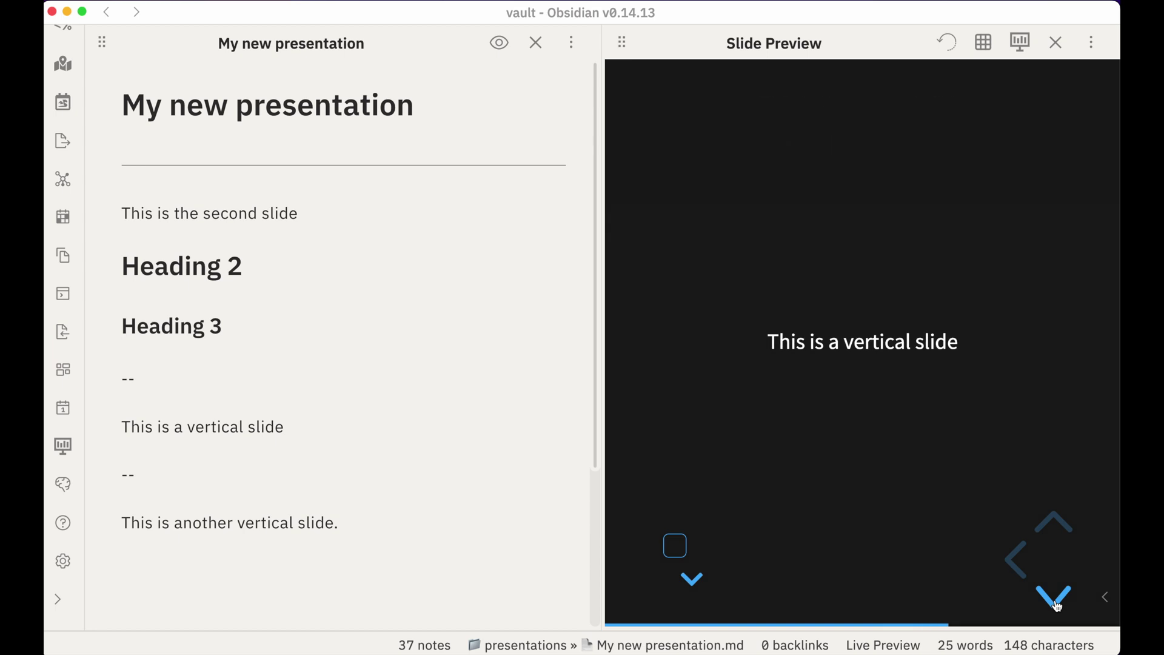
pyautogui.click(1057, 606)
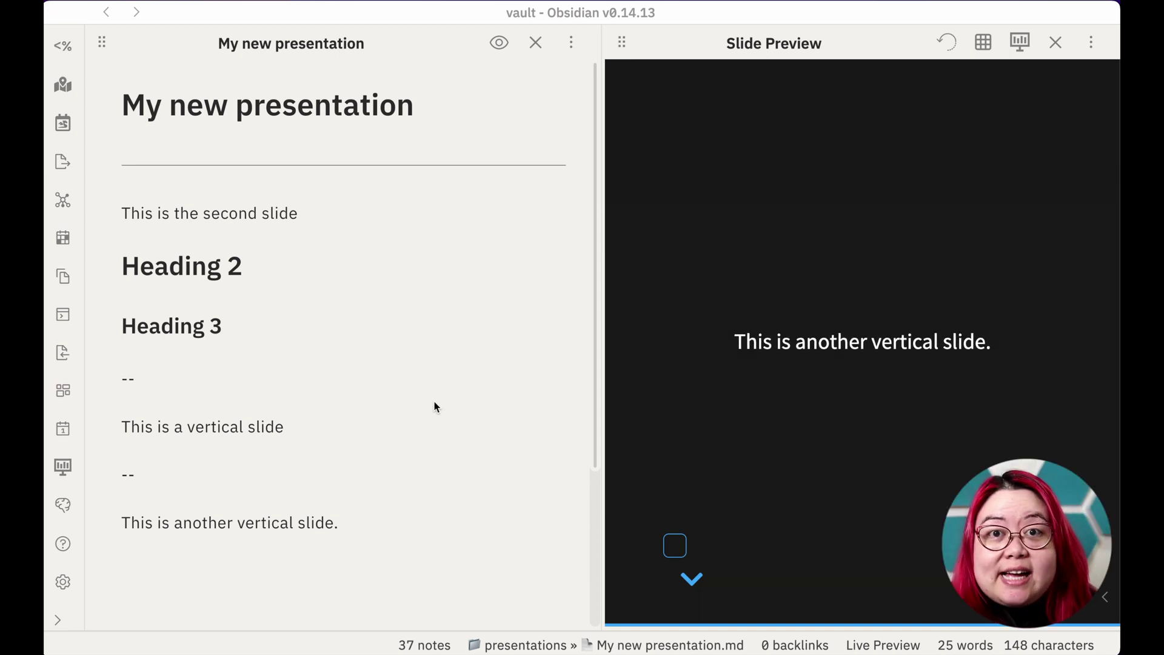
# Start a new slide after the last vertical slide with a --- separator
pyautogui.scroll(-1, 417, 509)
pyautogui.scroll(-3, 270, 529)
pyautogui.click(280, 472)
pyautogui.press('Return')
pyautogui.press('Return')
pyautogui.write('---')
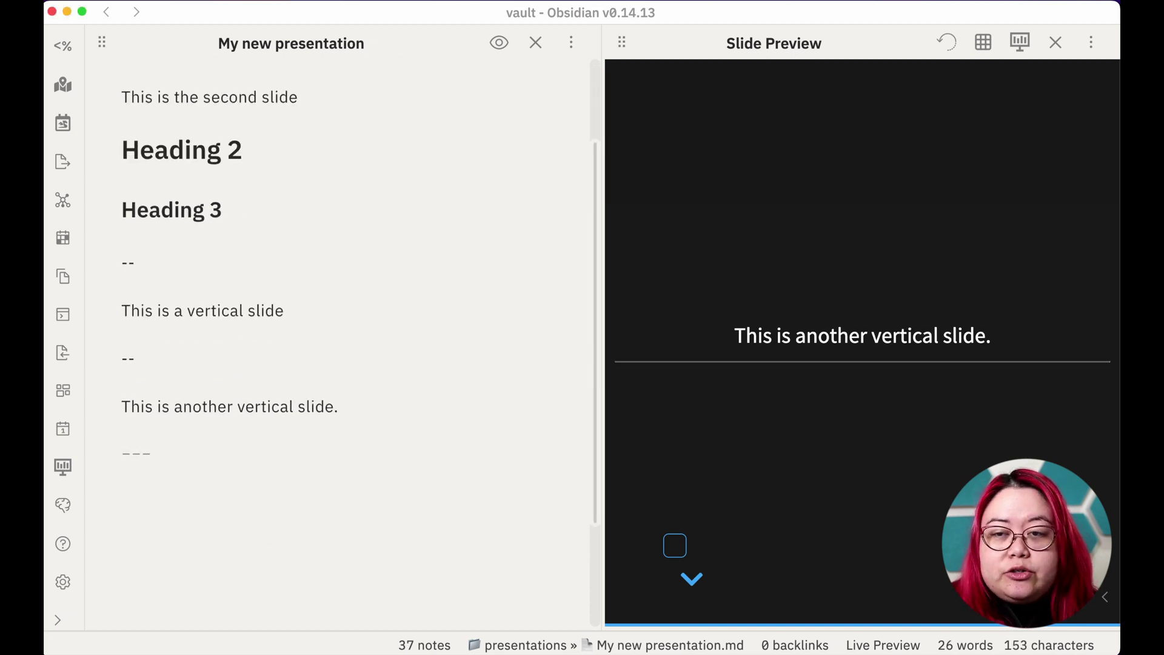
pyautogui.press('Return')
pyautogui.press('Return')
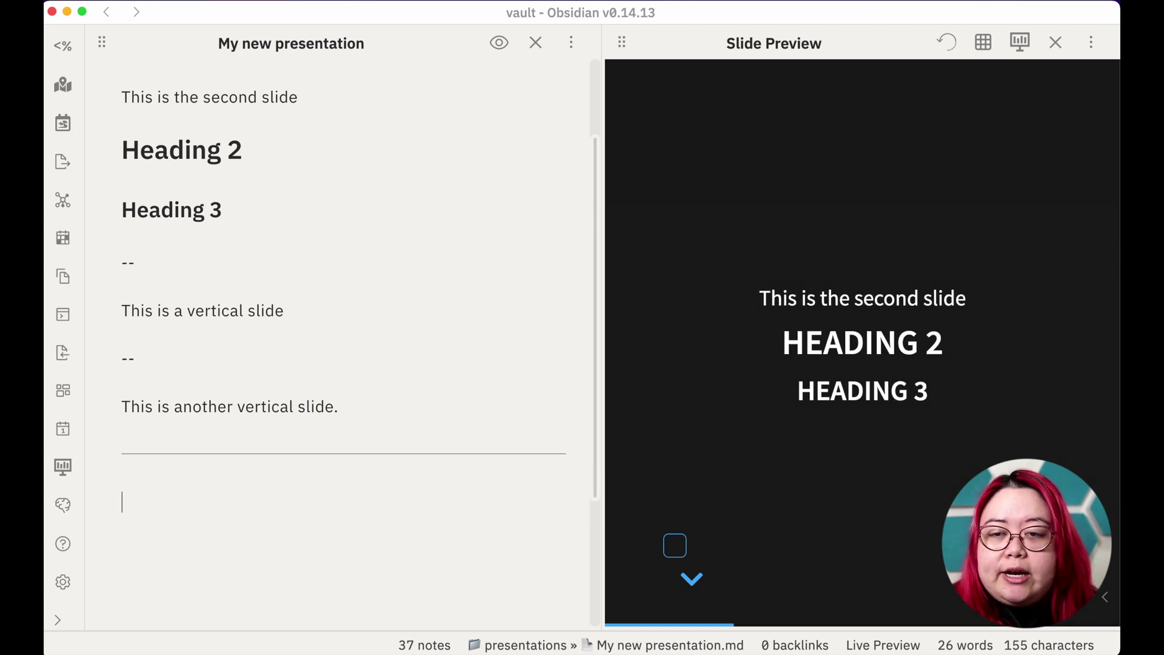
# Paste the XIONERYS.JPG image into the new slide and set its width to 600
pyautogui.write('![[XIONERYS.JPG]]')
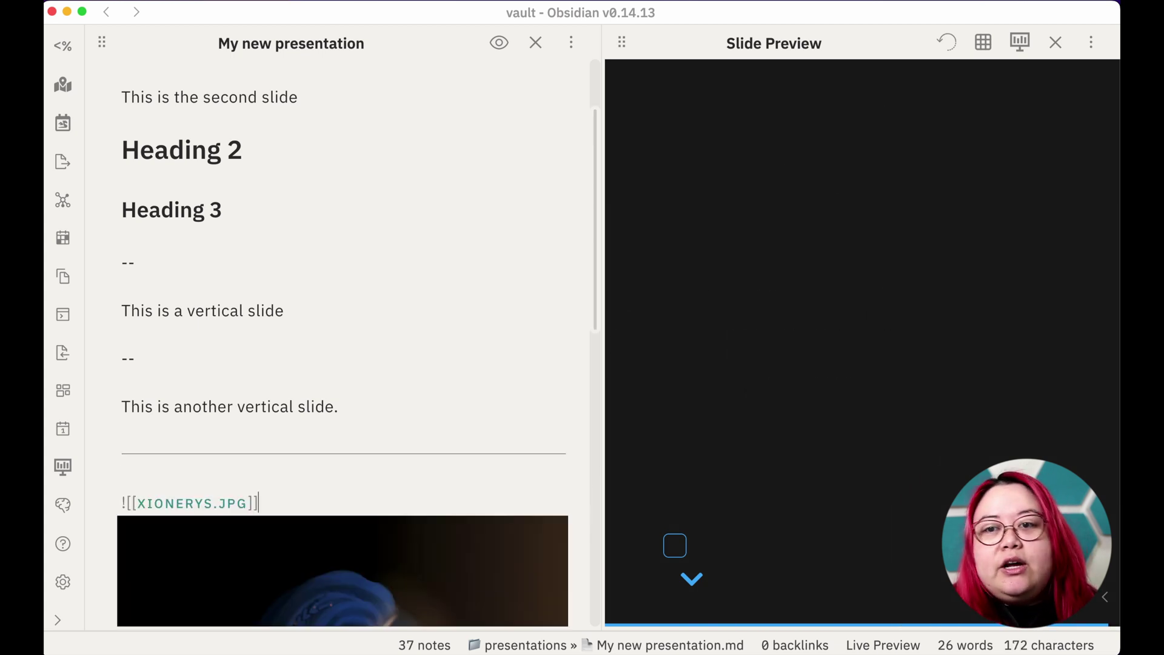
pyautogui.scroll(-10, 314, 172)
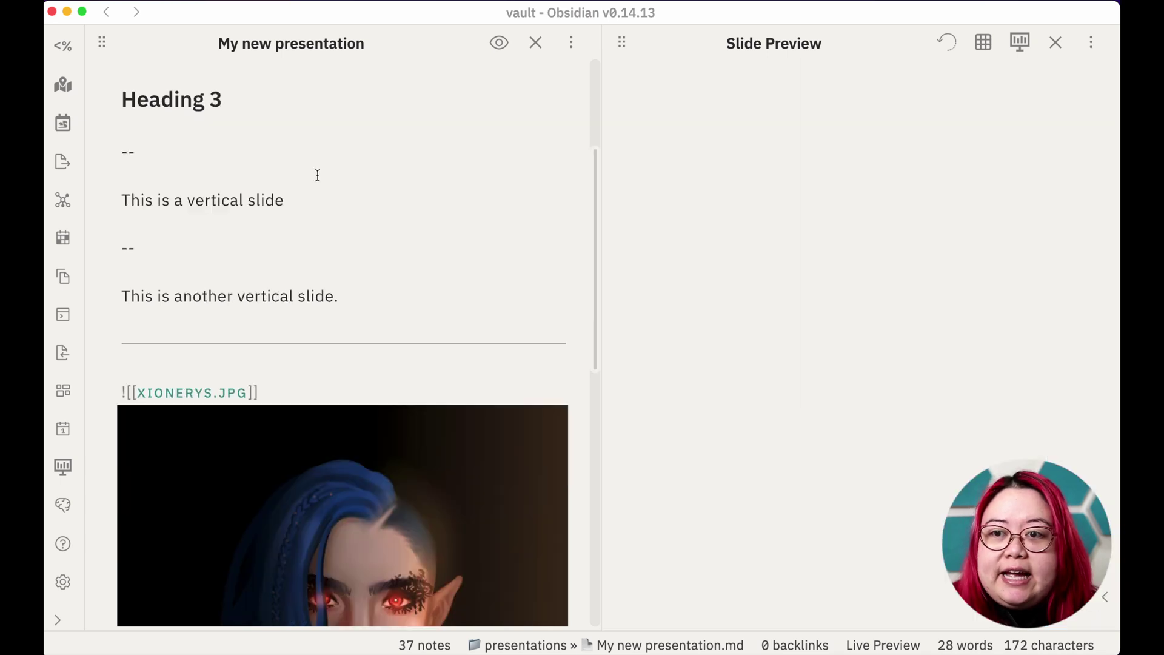
pyautogui.scroll(5, 314, 173)
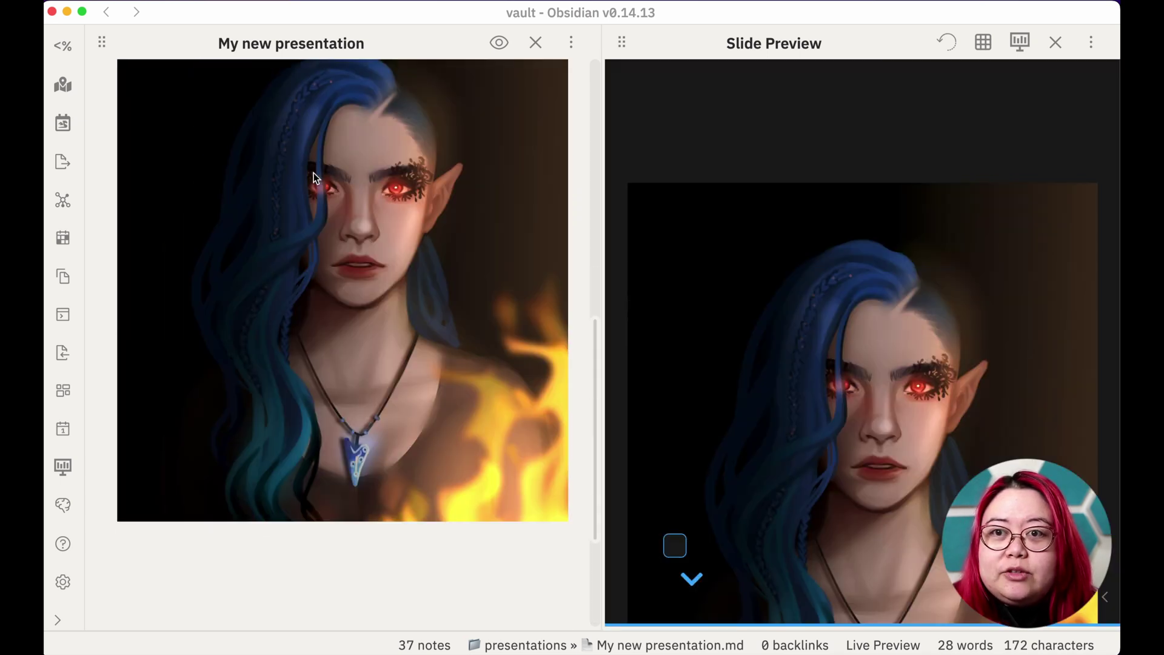
pyautogui.scroll(5, 312, 171)
pyautogui.press('Down')
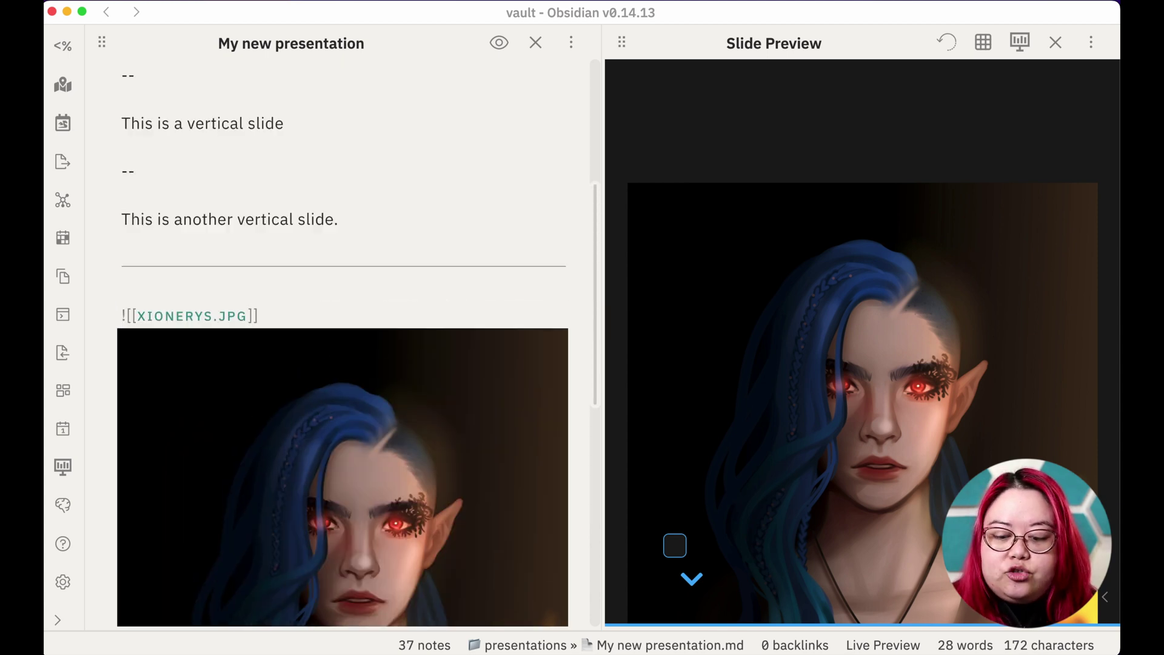
pyautogui.write('|')
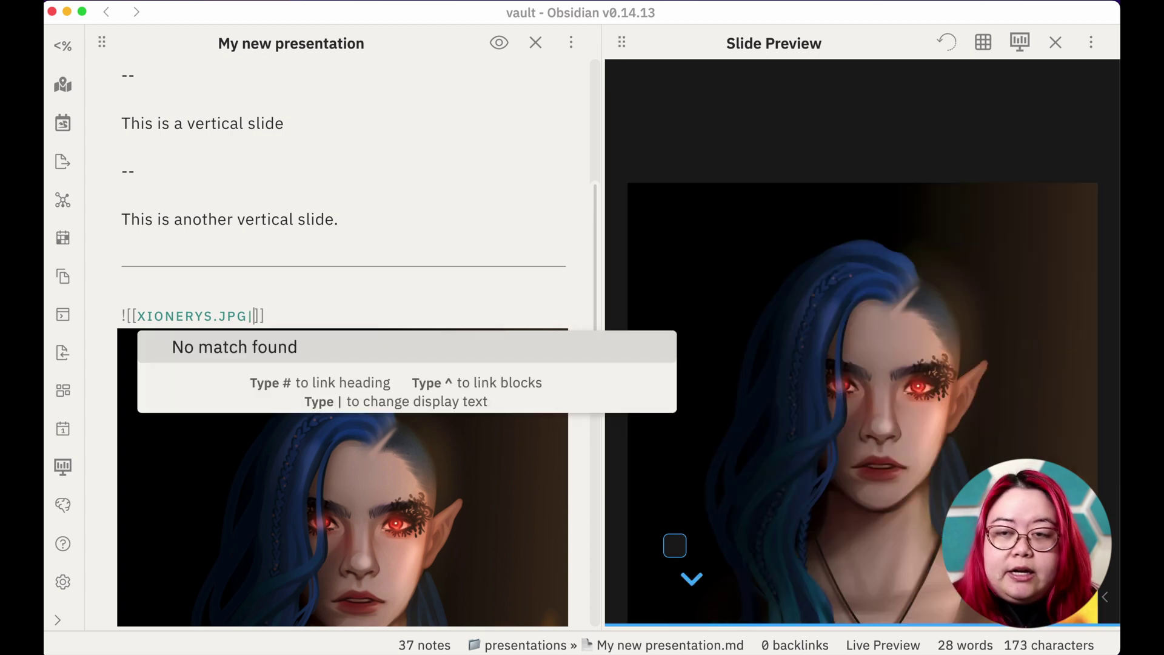
pyautogui.write('600')
pyautogui.press('Escape')
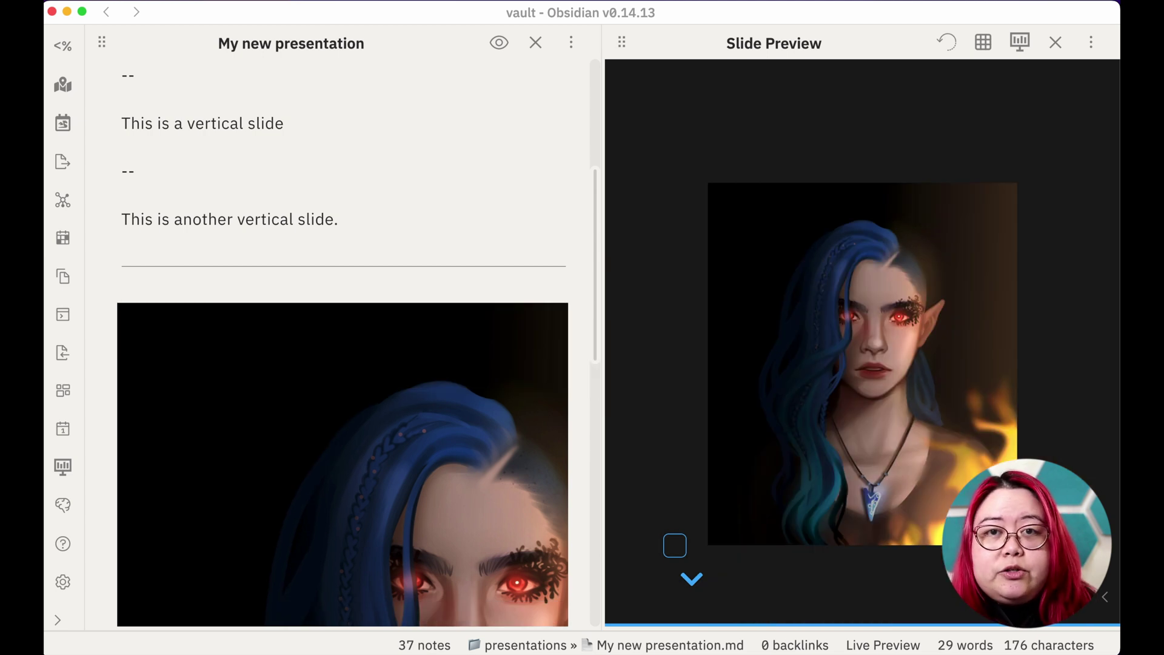
pyautogui.click(123, 315)
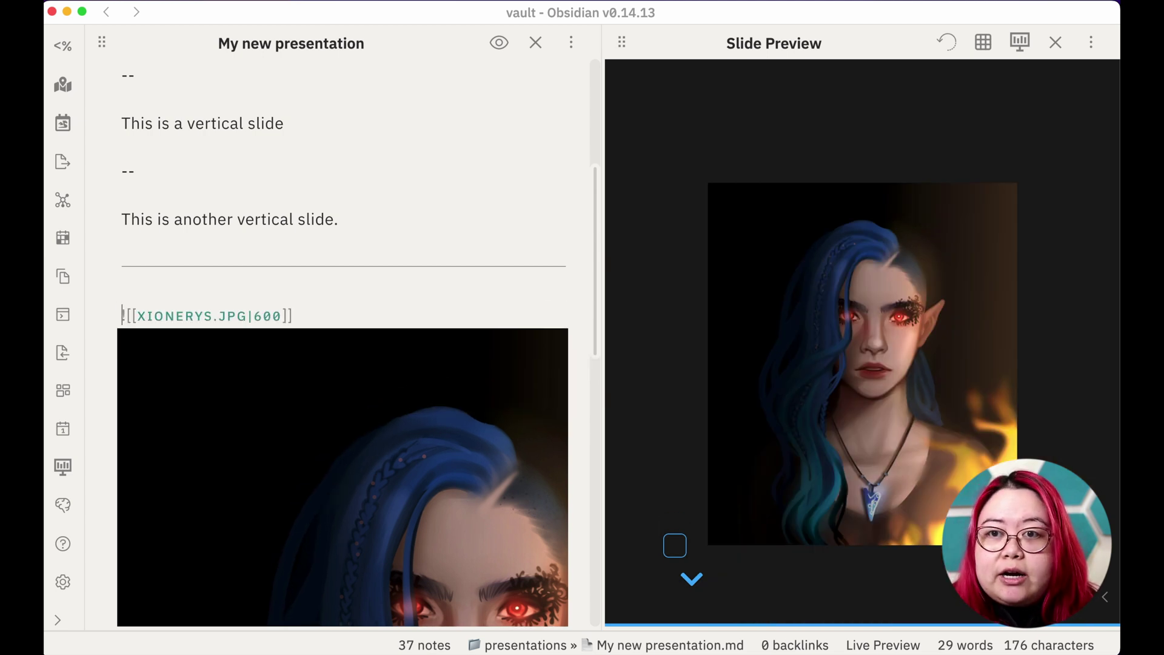
# Replace the image embed with a <!-- slide bg="[[xionerys.jpg]]" --> background comment
pyautogui.press('super+BackSpace')
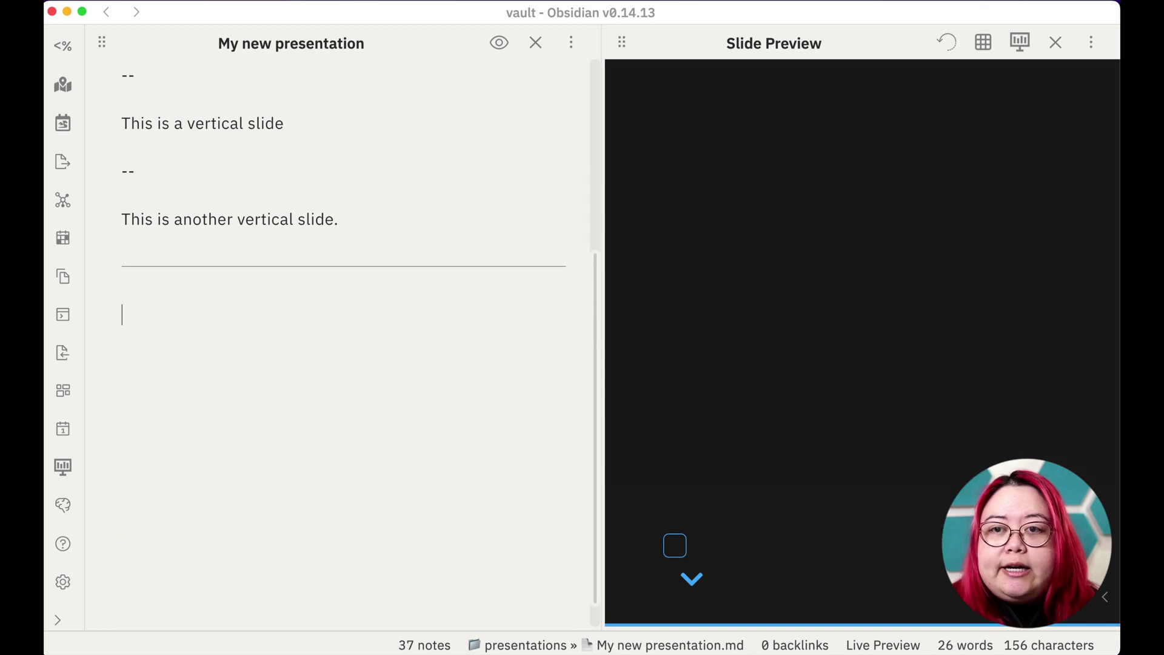
pyautogui.write('<!--')
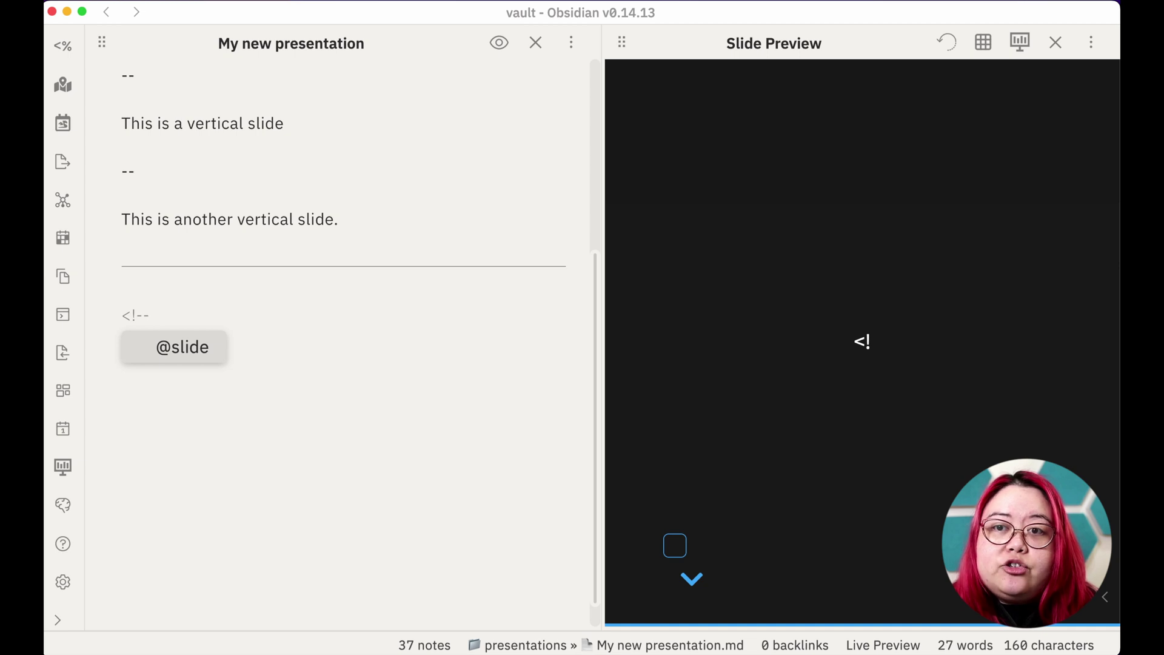
pyautogui.write(' slide')
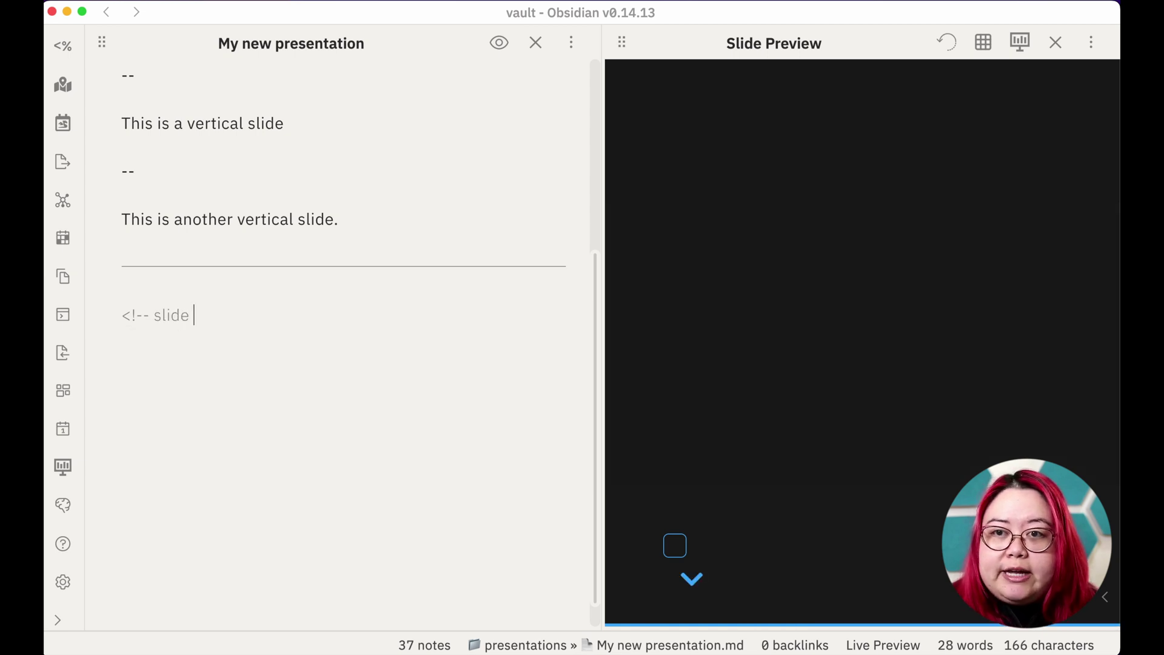
pyautogui.write(' b')
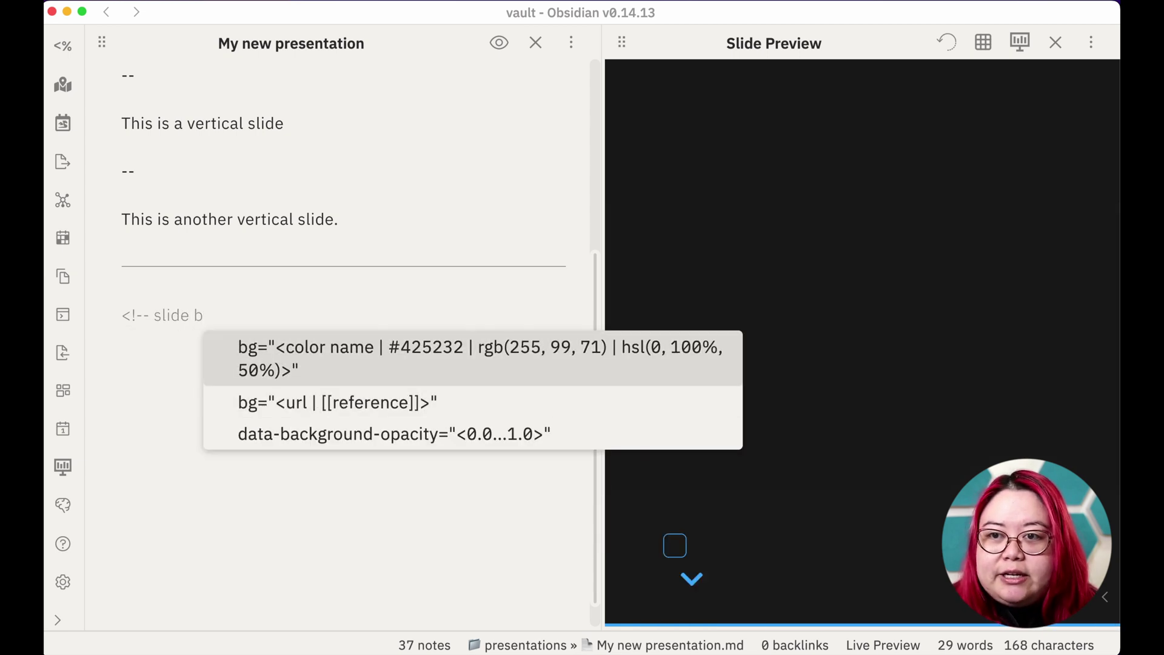
pyautogui.press('Down')
pyautogui.press('Down')
pyautogui.press('Up')
pyautogui.press('Up')
pyautogui.write('g=')
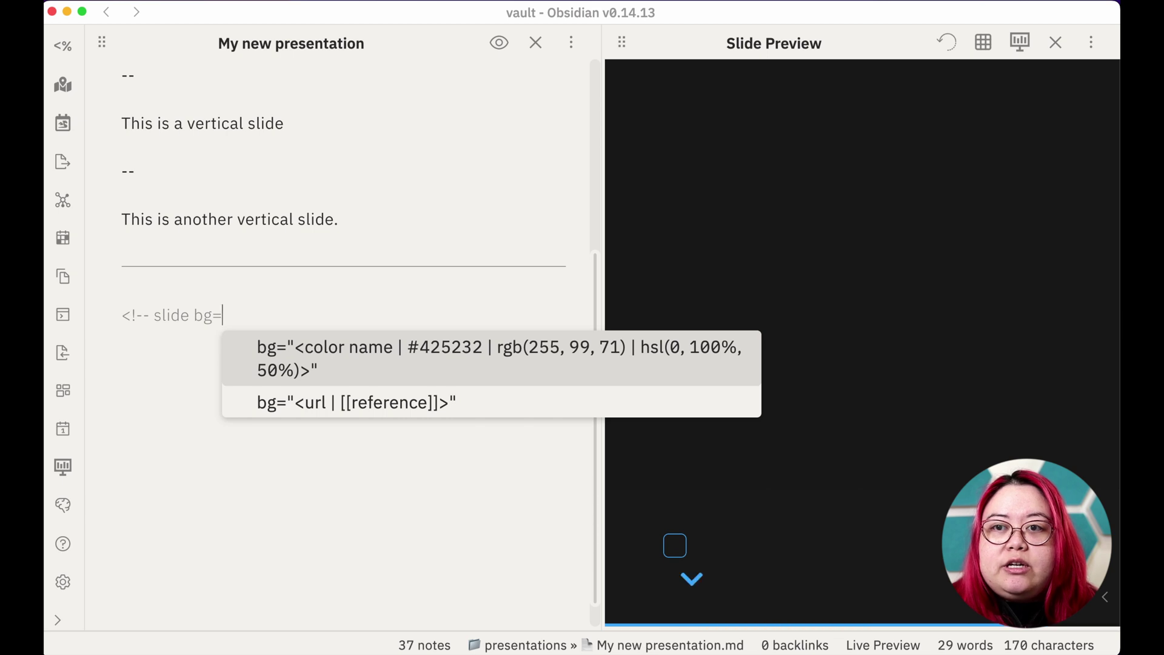
pyautogui.write('"[[')
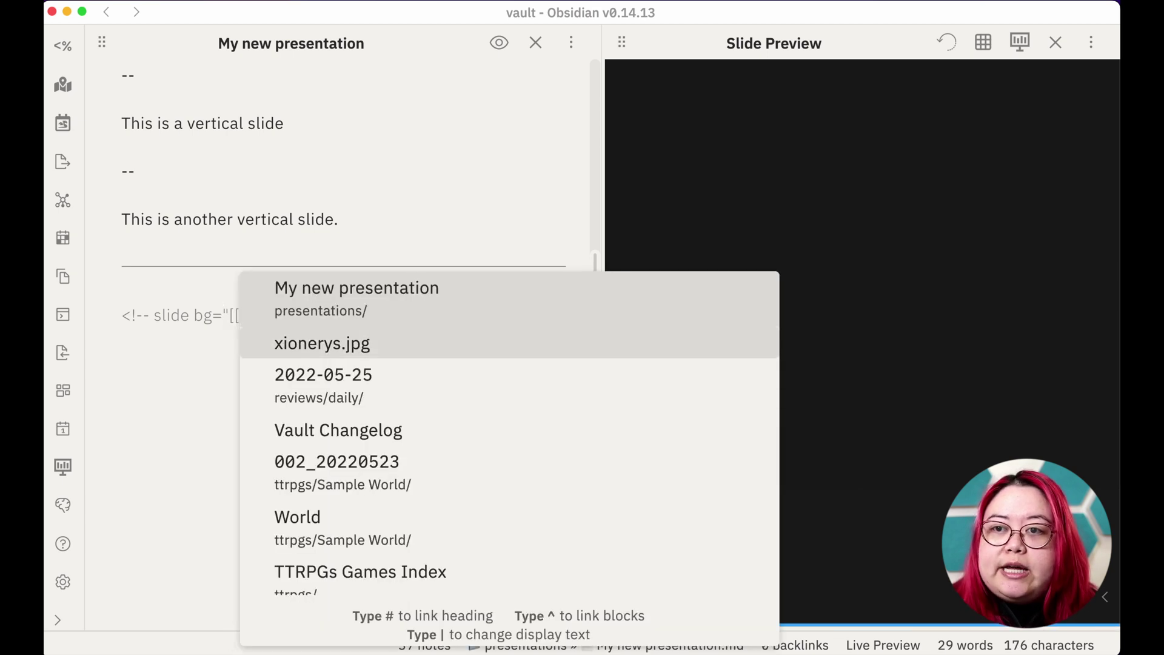
pyautogui.click(344, 347)
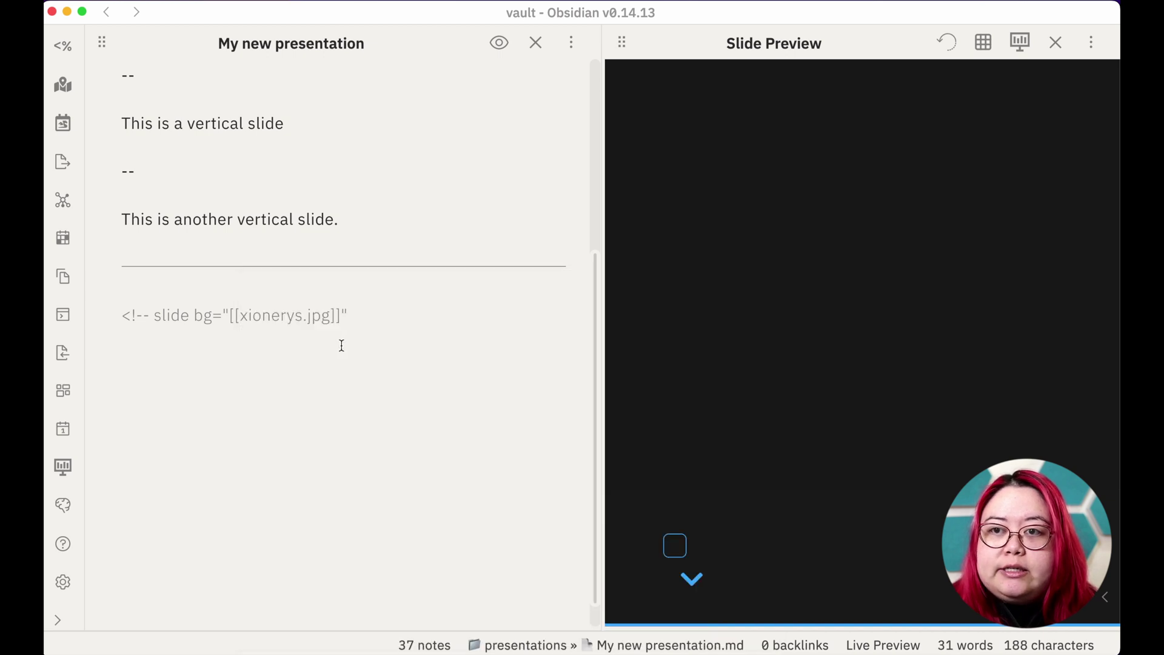
pyautogui.write('--')
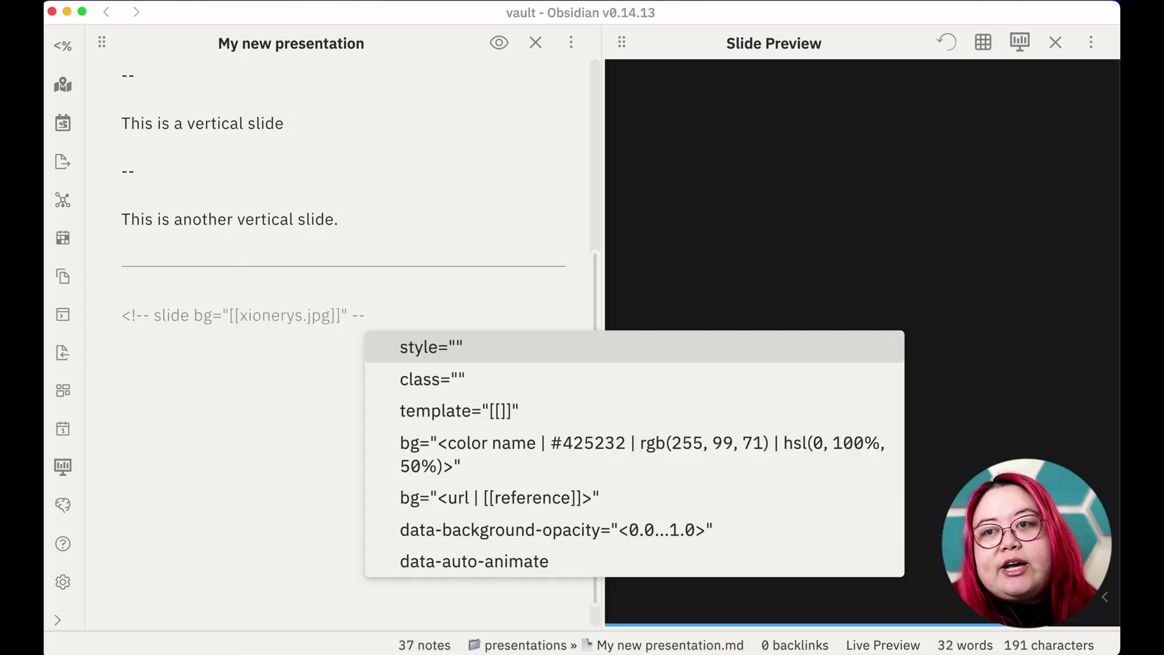
pyautogui.write('>')
pyautogui.press('Return')
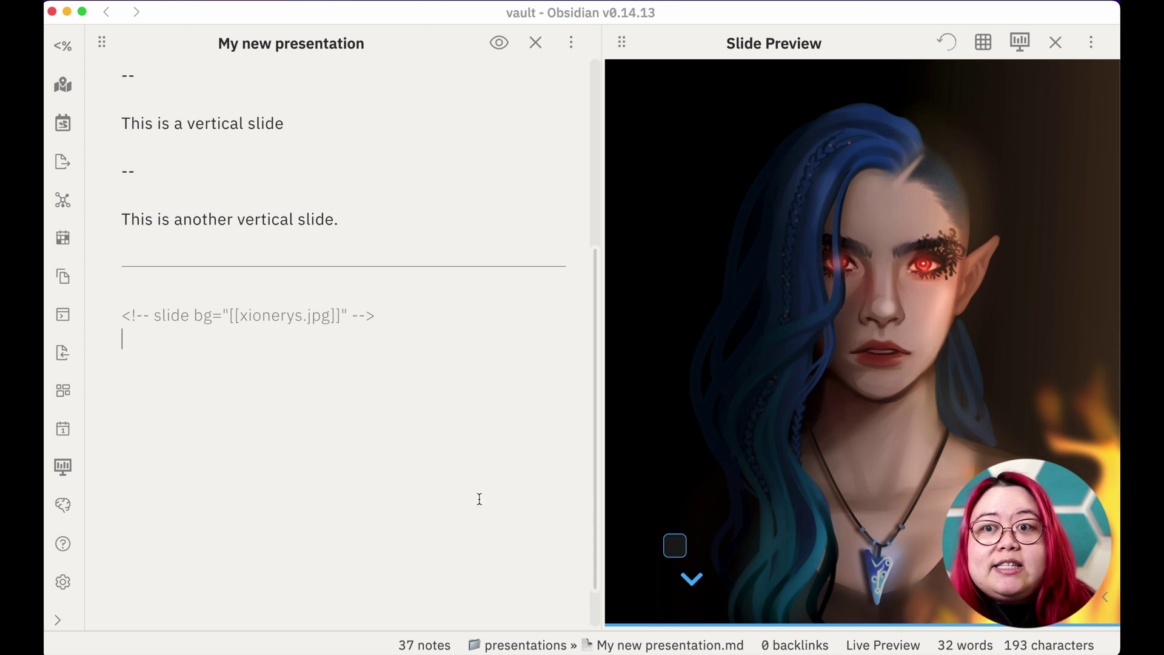
# Add a '# Test' heading and the note 'This is a speaker's note.', then a --- separator
pyautogui.write('# Test')
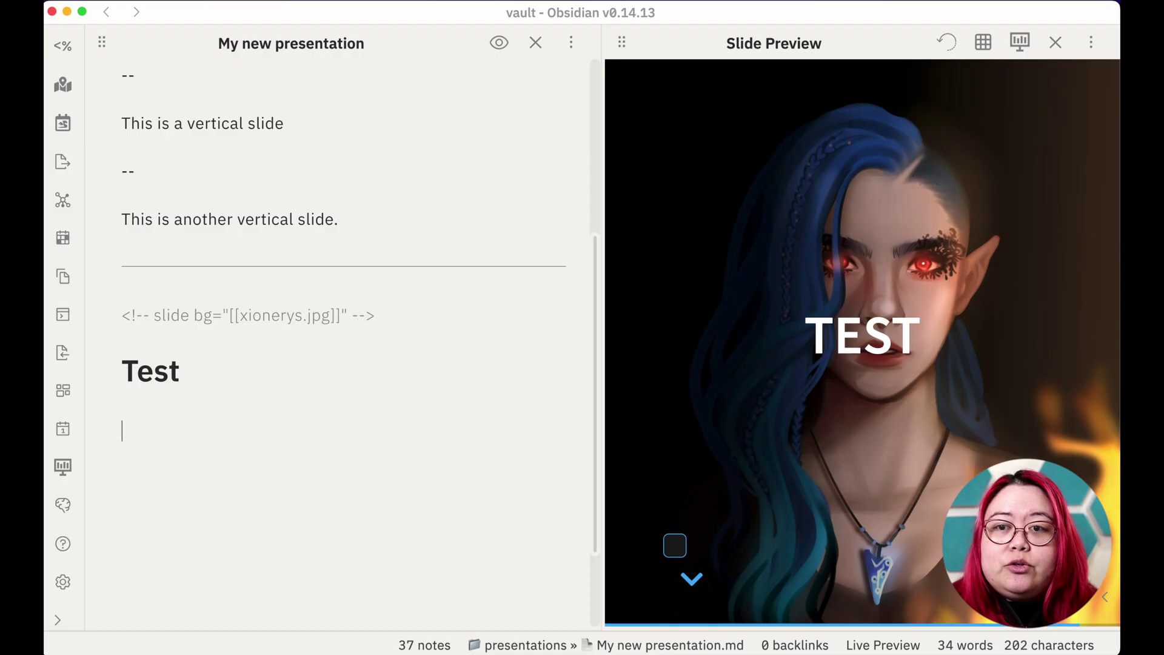
pyautogui.write('note:')
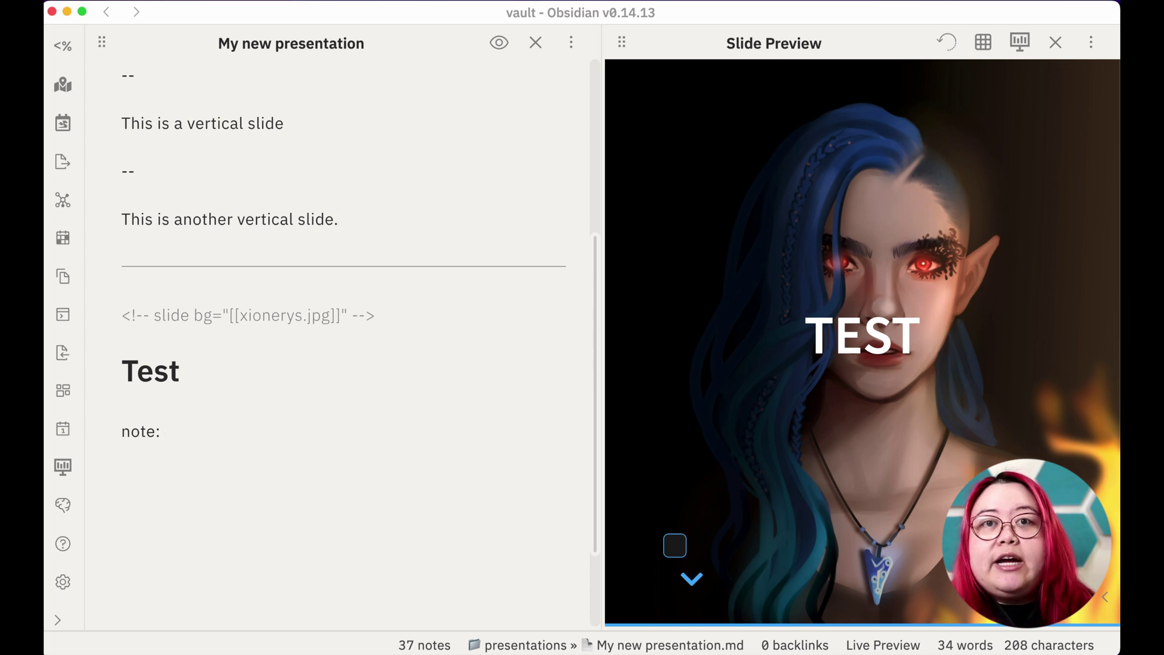
pyautogui.write("This is a speaker's note.")
pyautogui.press('Return')
pyautogui.press('Return')
pyautogui.write('---')
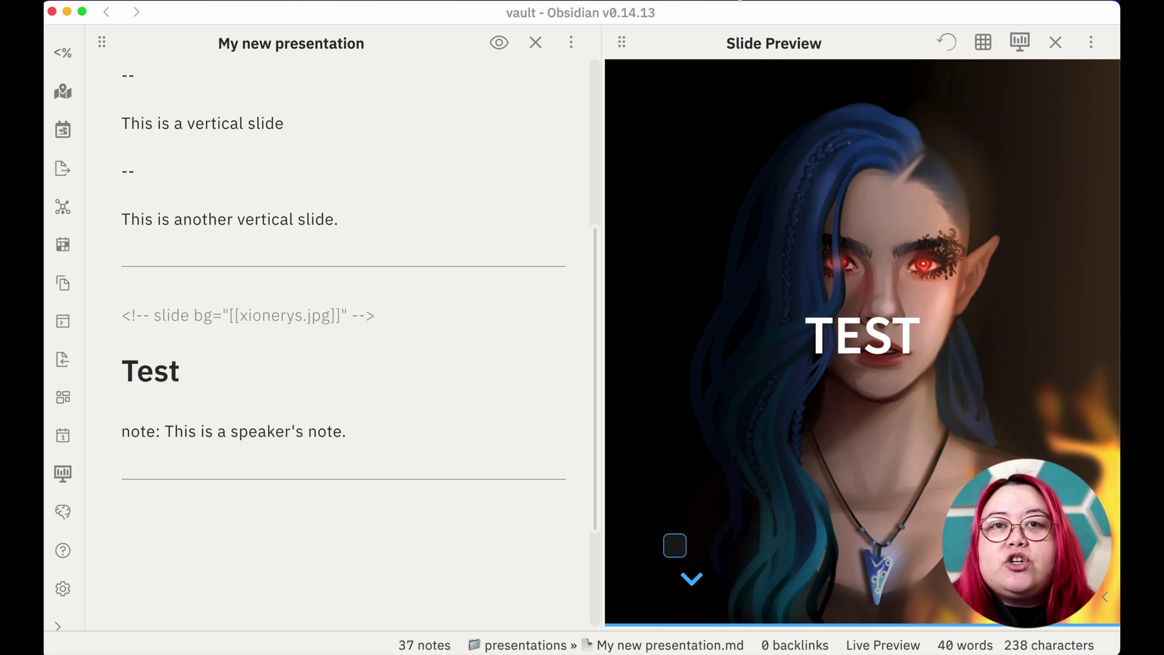
# Open the deck in Chrome at localhost:3001 and step through the slides back to the title
pyautogui.click(1020, 42)
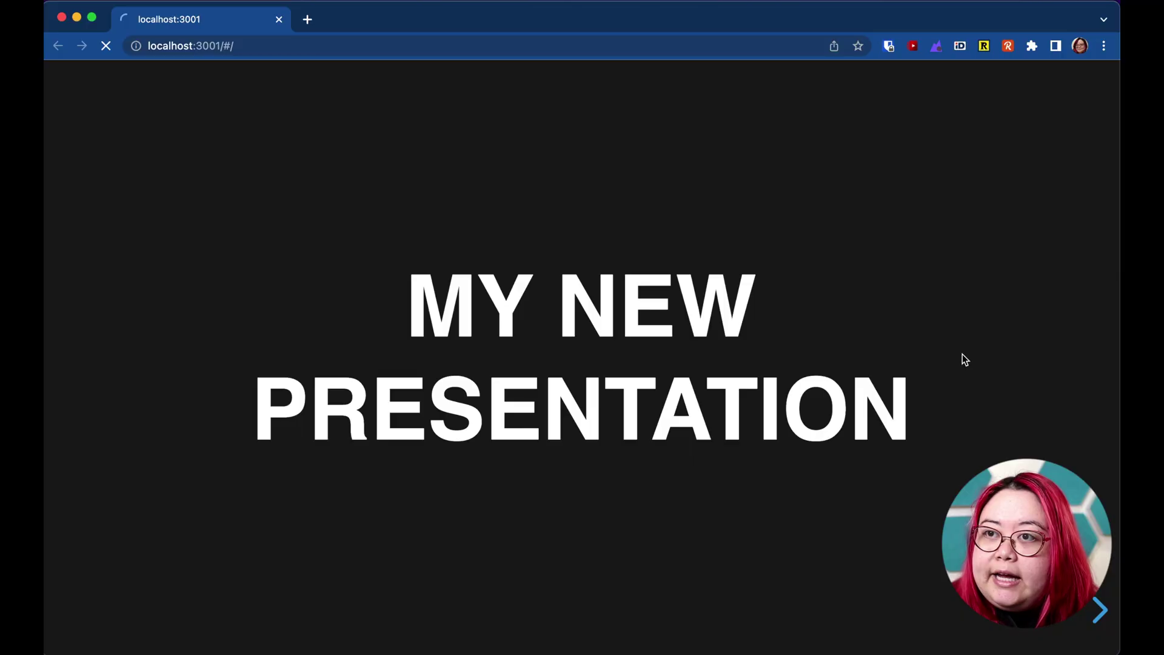
pyautogui.press('Right')
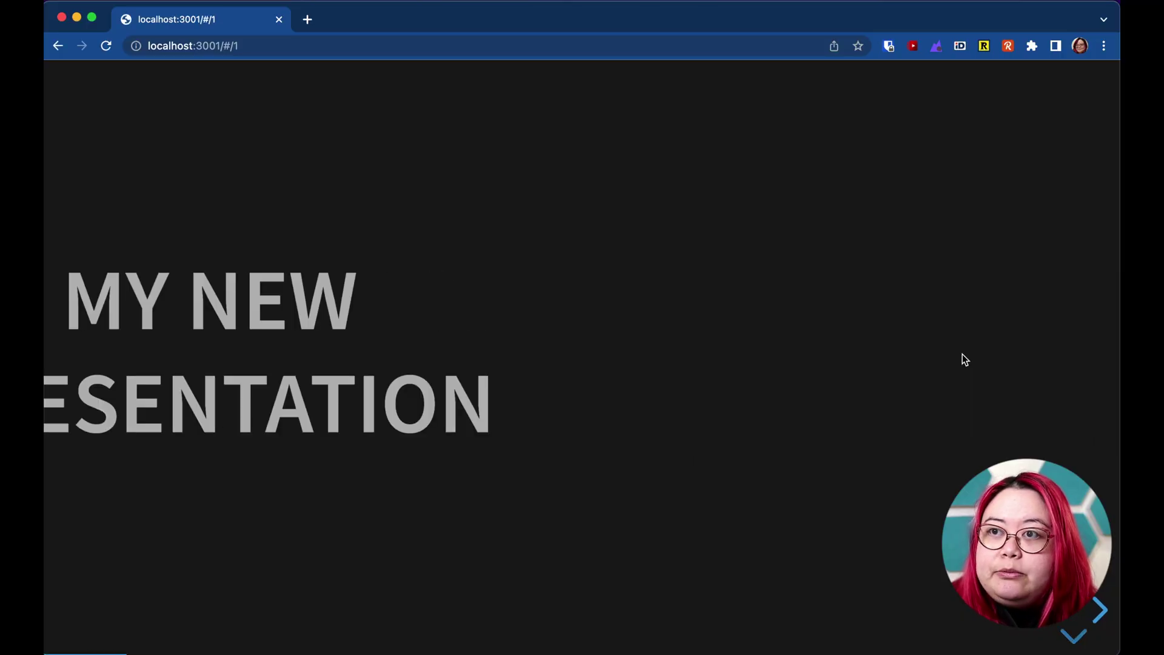
pyautogui.press('Right')
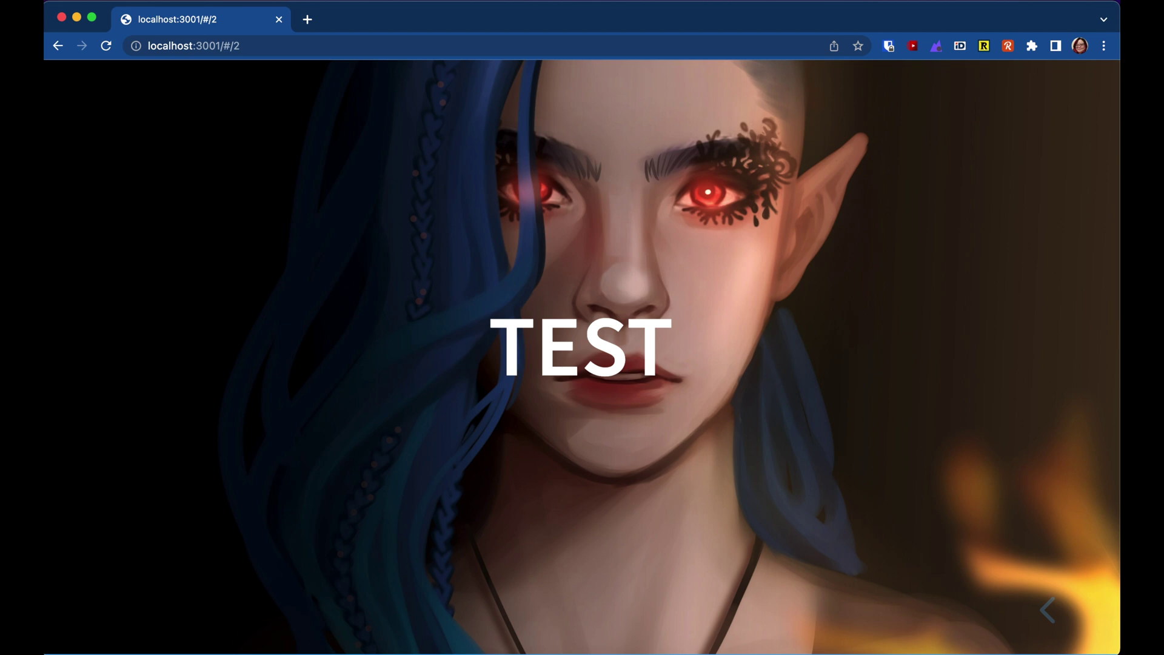
pyautogui.press('Left')
pyautogui.press('Left')
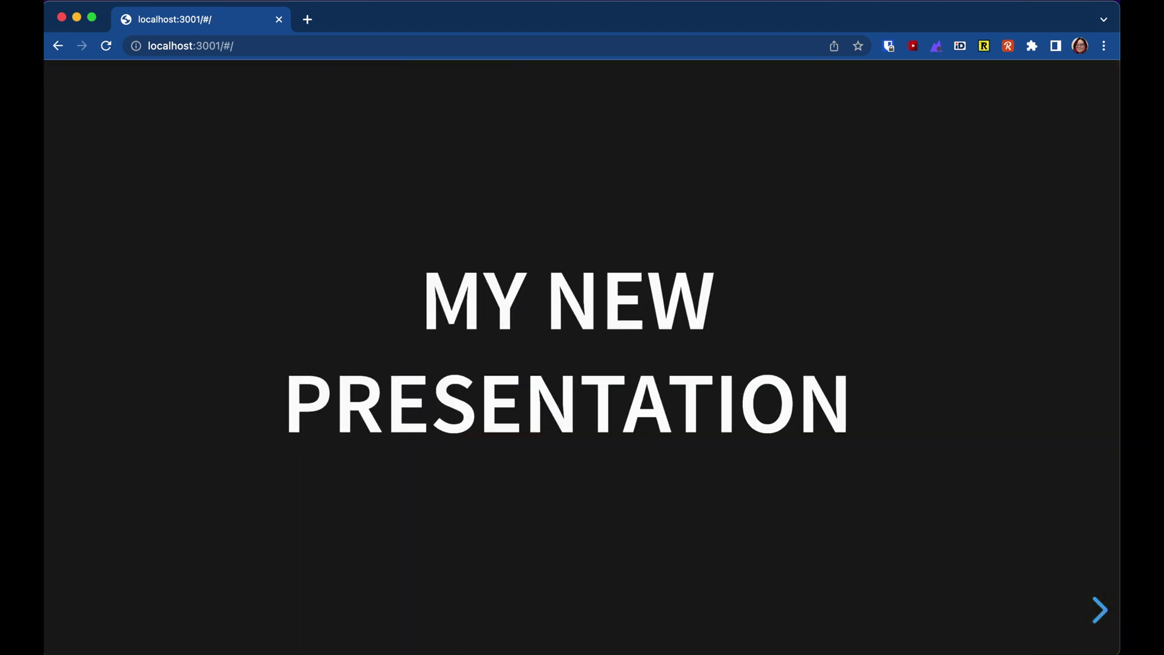
pyautogui.press('Right')
pyautogui.press('Down')
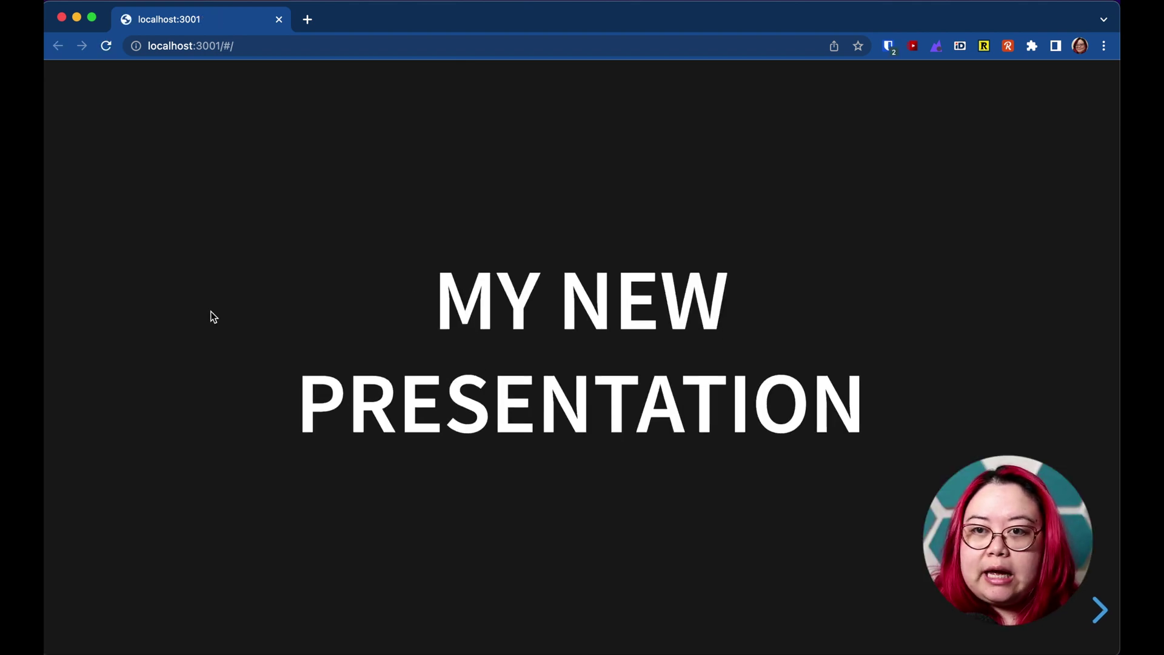
# Open Speaker View, position its window, and advance to the TEST slide to show its note
pyautogui.press('s')
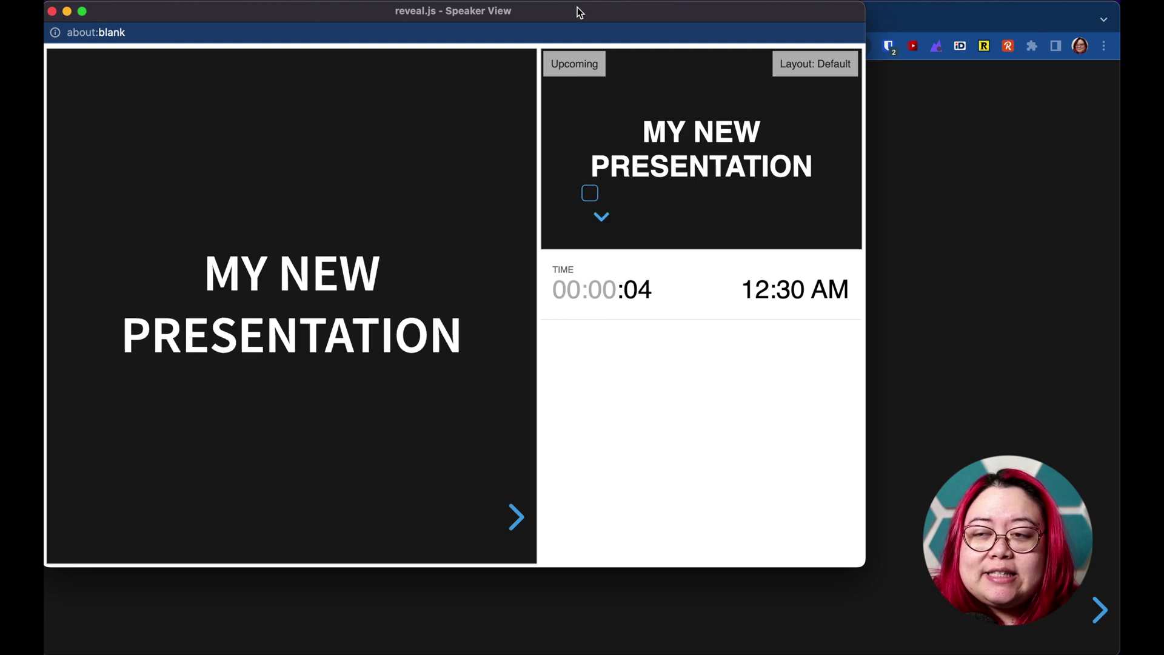
pyautogui.moveTo(577, 8); pyautogui.dragTo(0, 36)
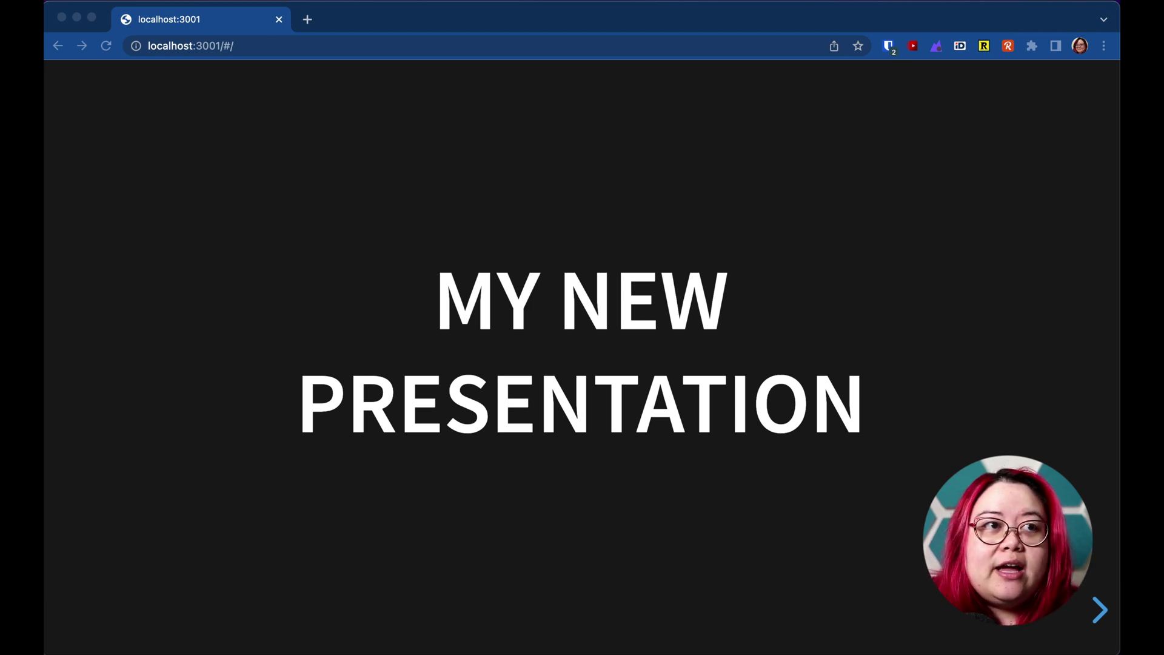
pyautogui.press('s')
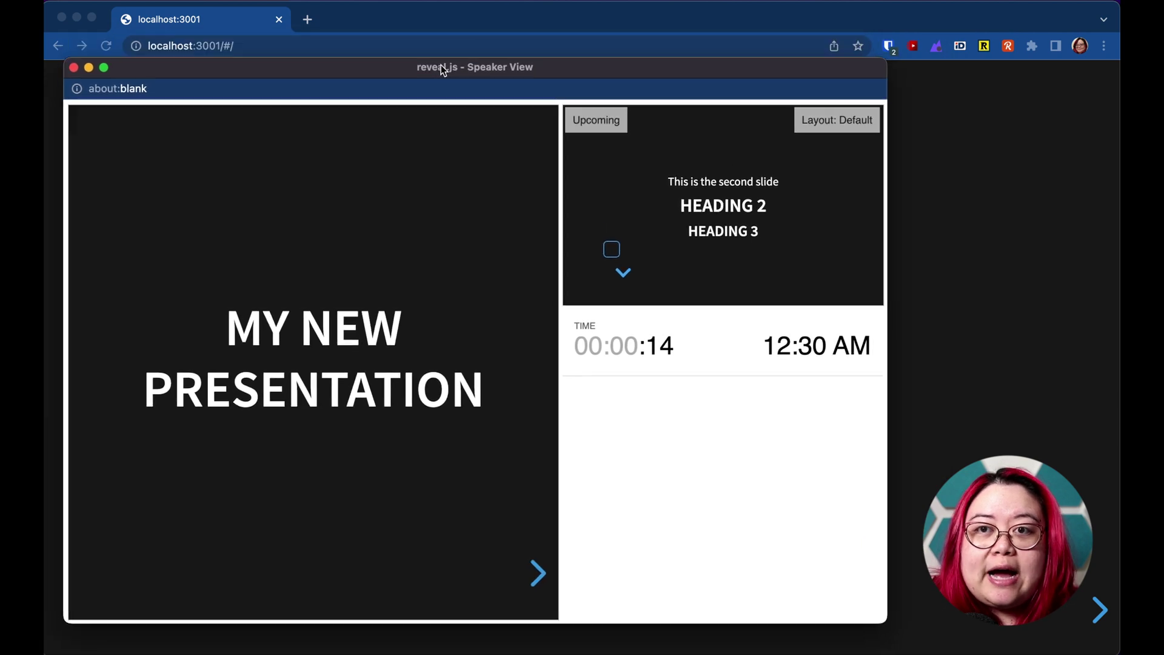
pyautogui.moveTo(463, 56); pyautogui.dragTo(446, 49)
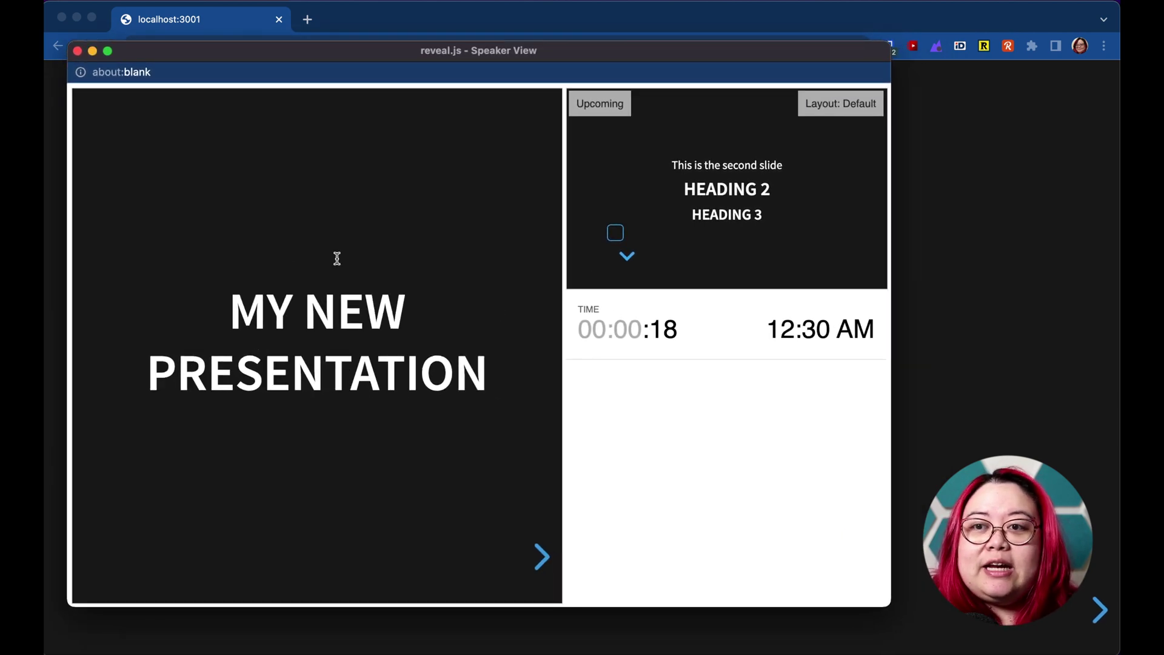
pyautogui.moveTo(347, 53); pyautogui.dragTo(477, 68)
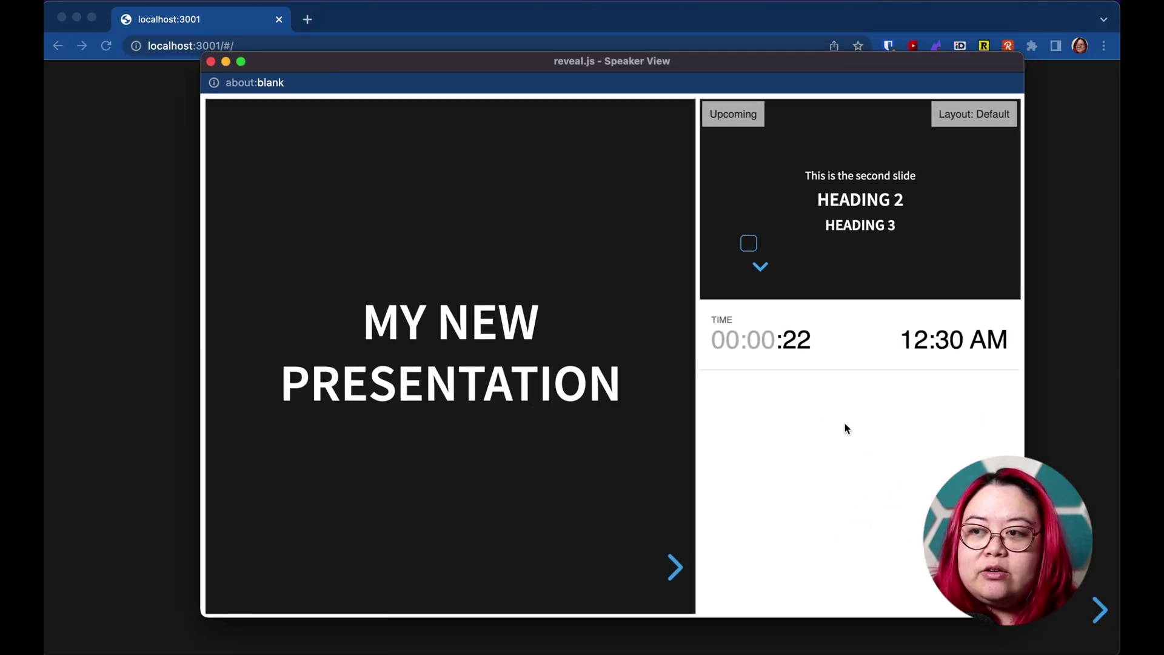
pyautogui.click(675, 575)
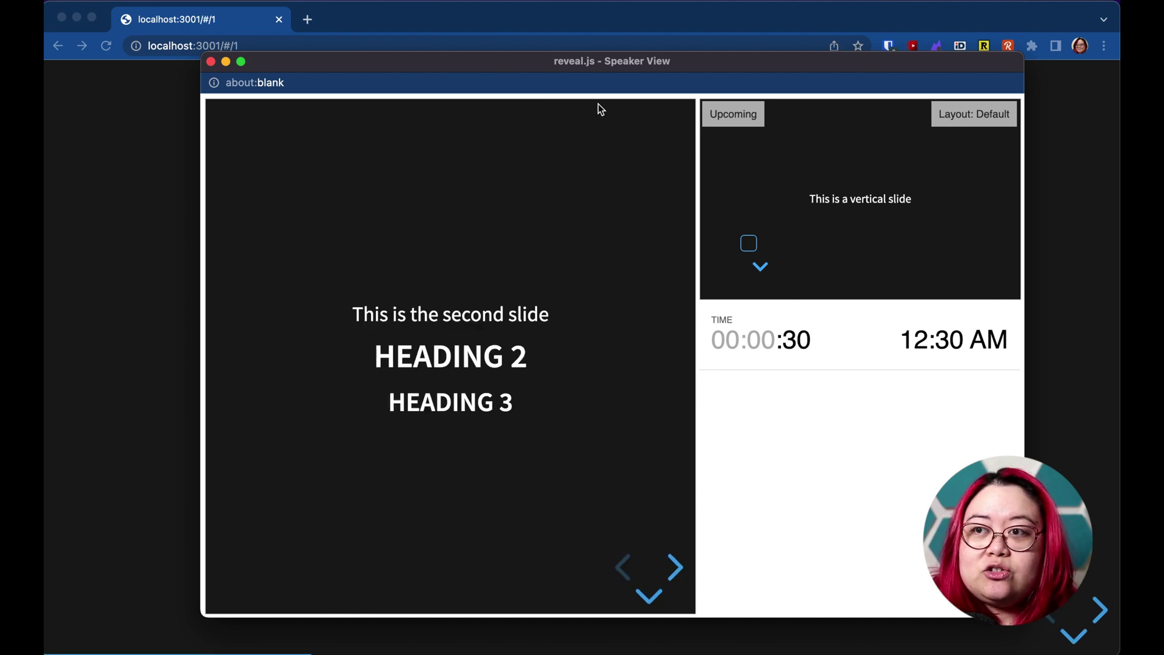
pyautogui.moveTo(556, 60); pyautogui.dragTo(464, 56)
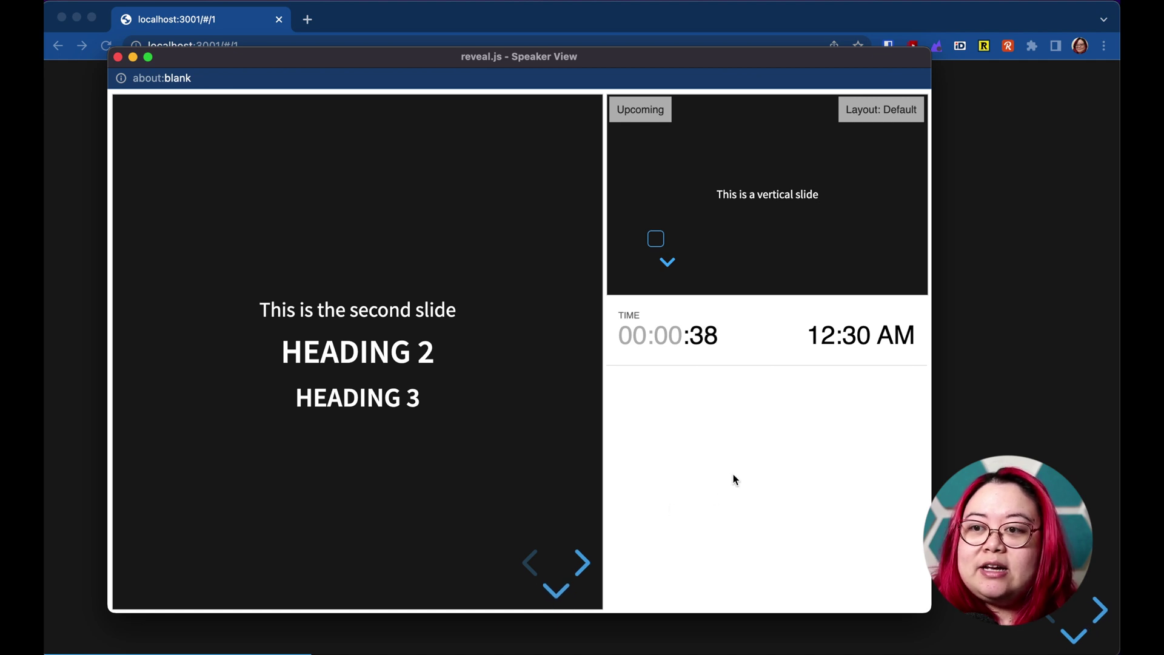
pyautogui.press('Down')
pyautogui.press('Down')
pyautogui.press('Right')
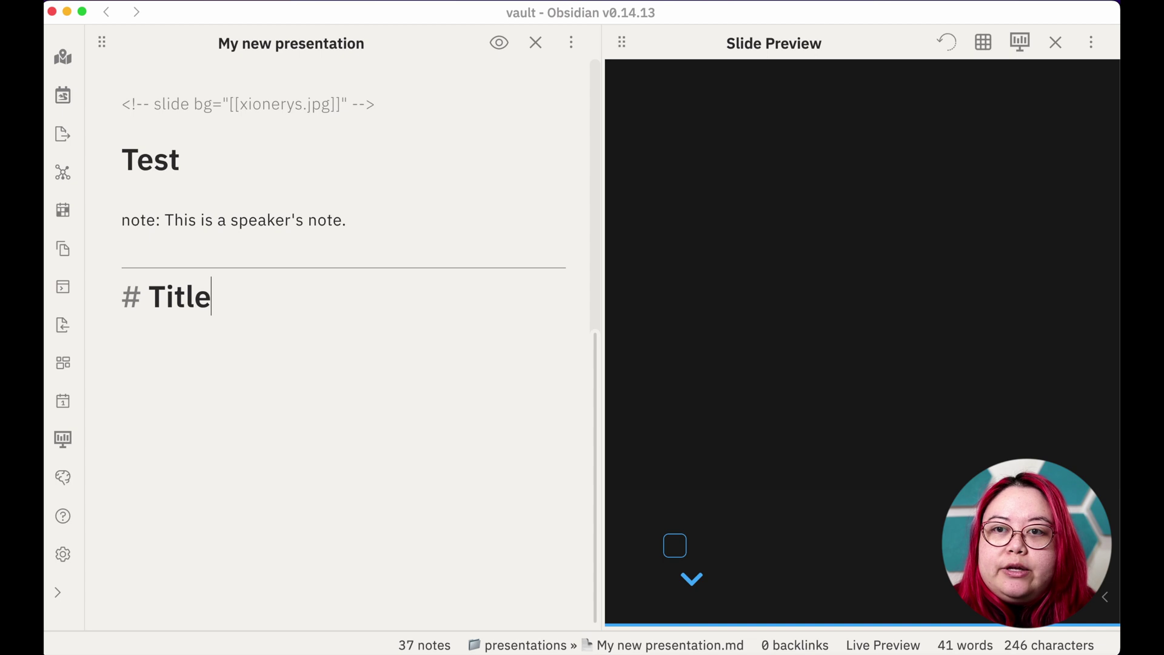
# Add bullets 'This is item 1' and 'This is item 2' under the Title heading
pyautogui.press('Return')
pyautogui.press('Return')
pyautogui.write('- This is ')
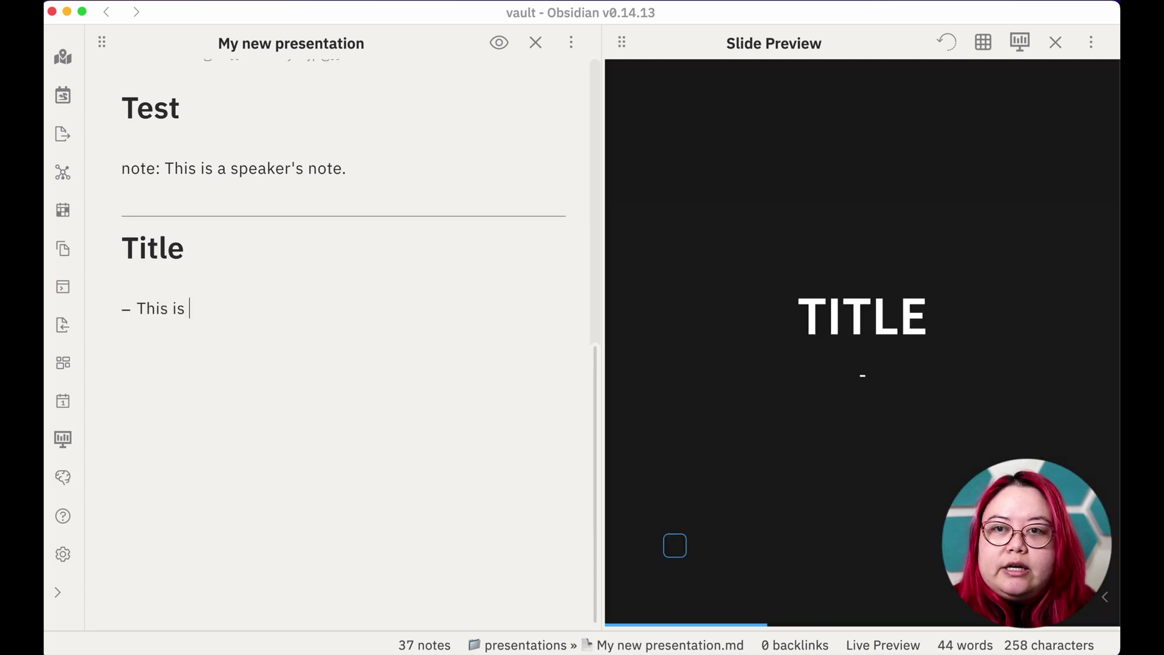
pyautogui.write('item 1')
pyautogui.press('Return')
pyautogui.write('This is')
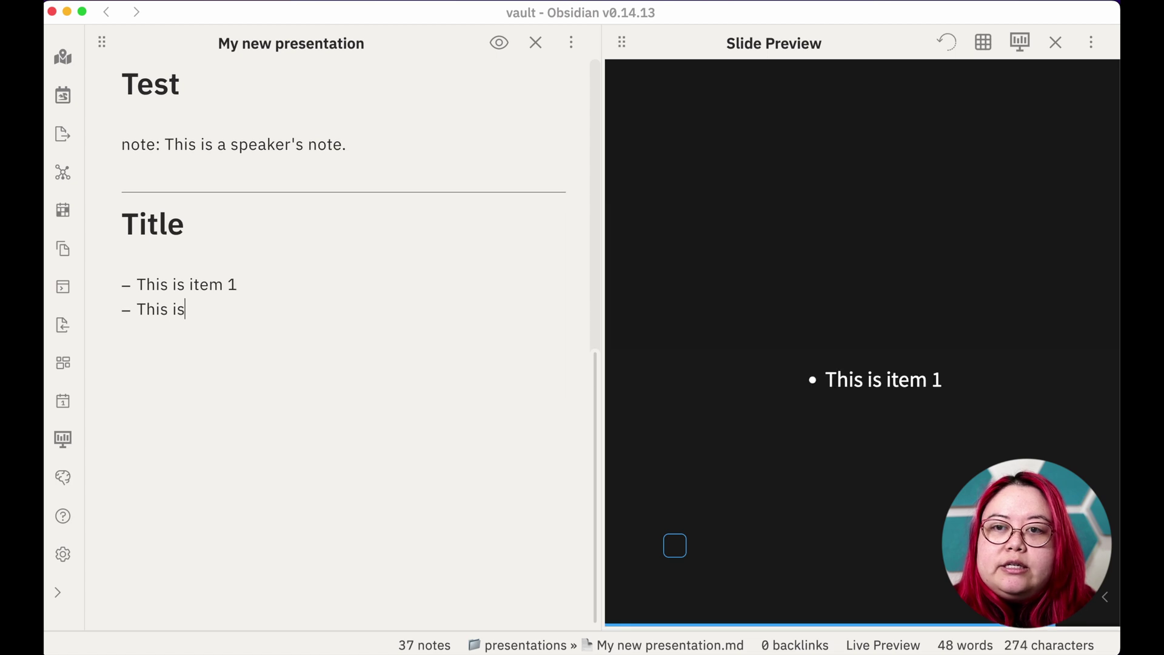
pyautogui.write(' item 2')
pyautogui.press('Escape')
pyautogui.press('Up')
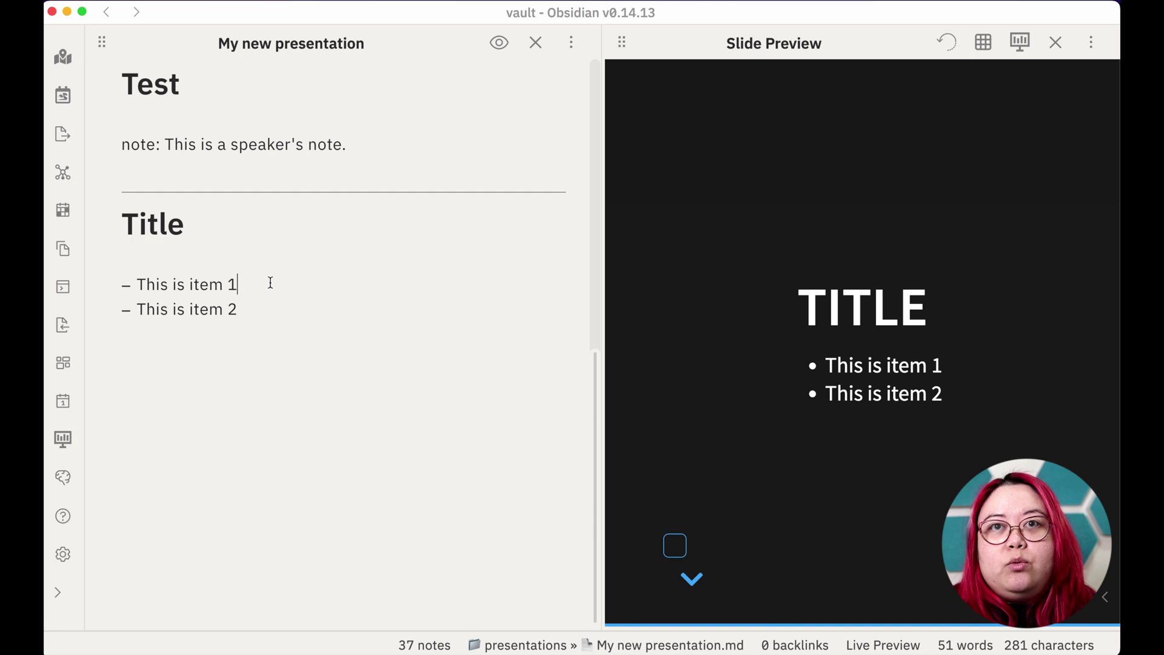
# Add fragment comments to both bullets, item 2 with index 2, and step through the preview
pyautogui.write('<!-- element class="fragment" data-fragment-index="1" -->')
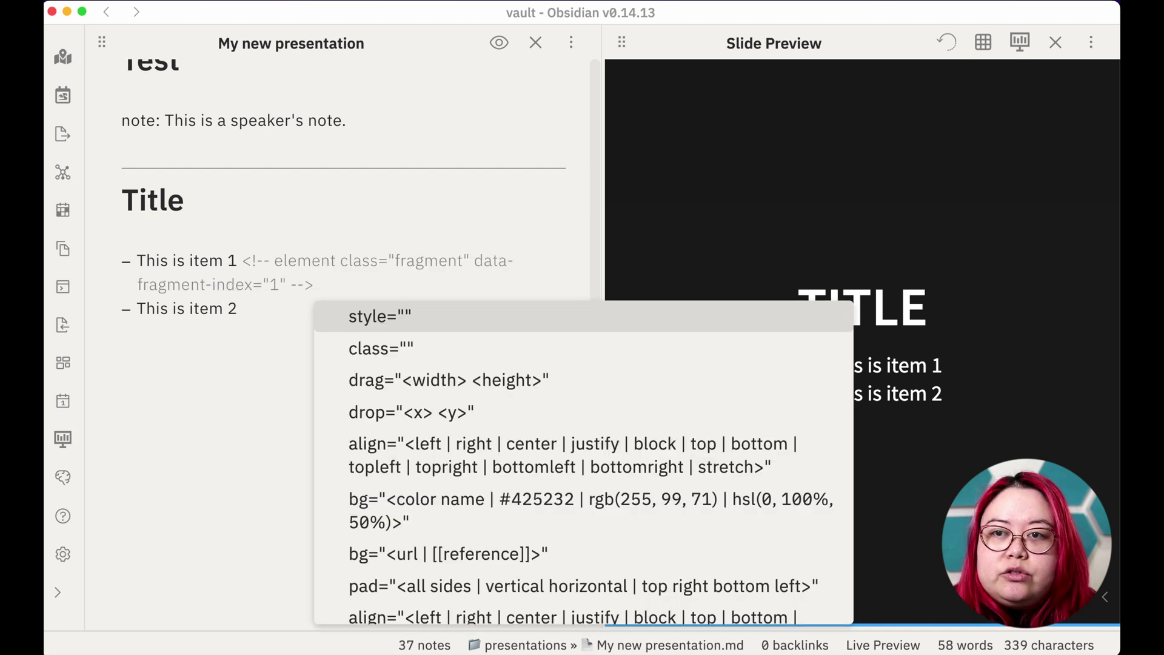
pyautogui.click(312, 261)
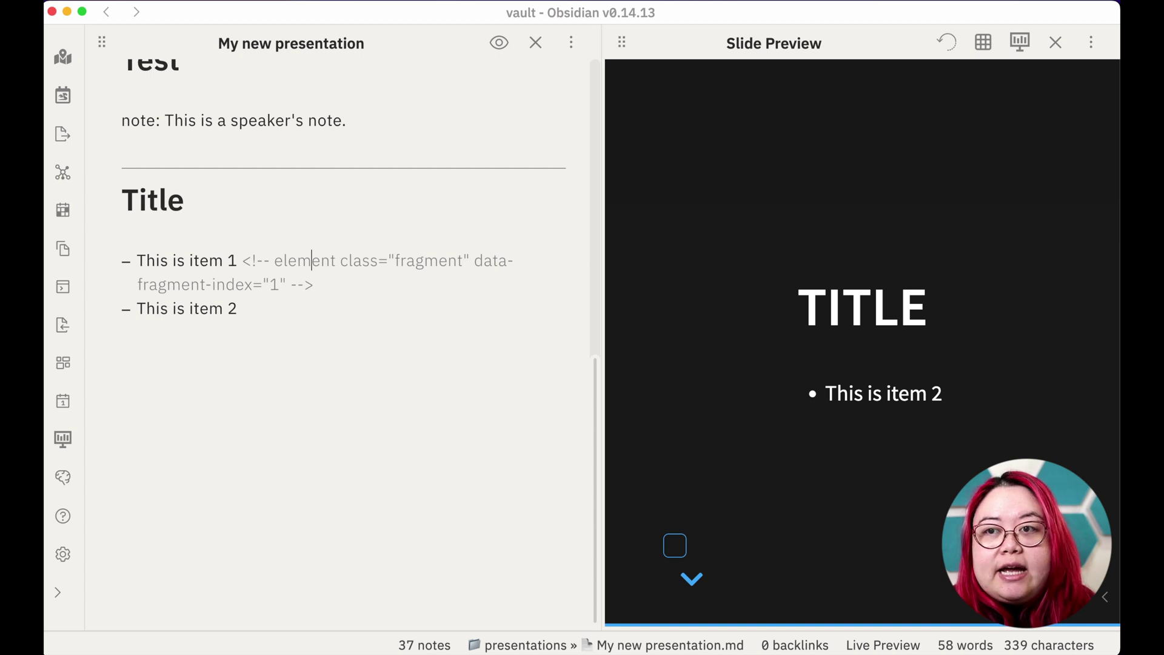
pyautogui.click(394, 261)
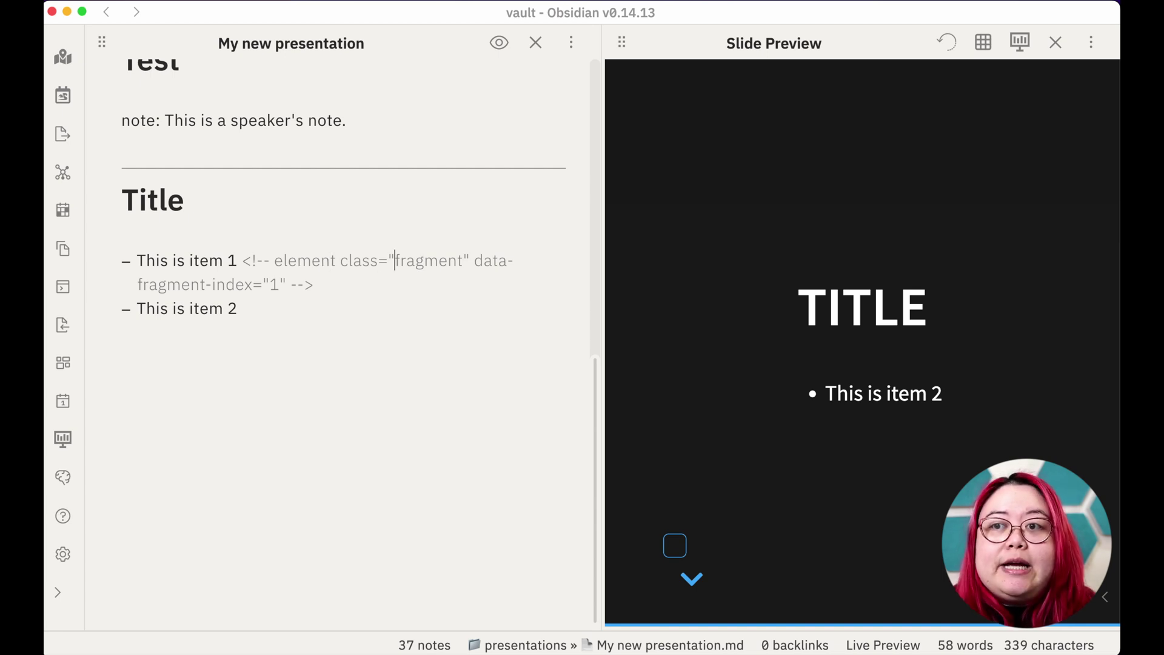
pyautogui.press('Down')
pyautogui.press('Left')
pyautogui.press('Left')
pyautogui.press('Left')
pyautogui.press('Left')
pyautogui.press('Left')
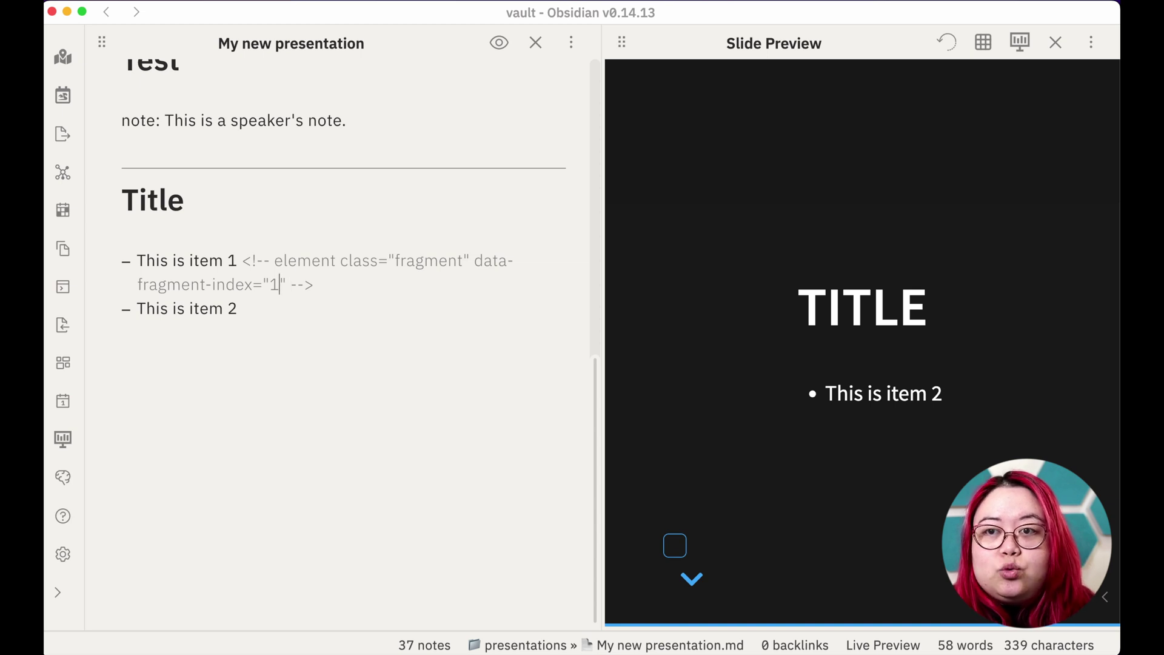
pyautogui.write('<!-- element class="fragment" data-fragment-index="1" -->')
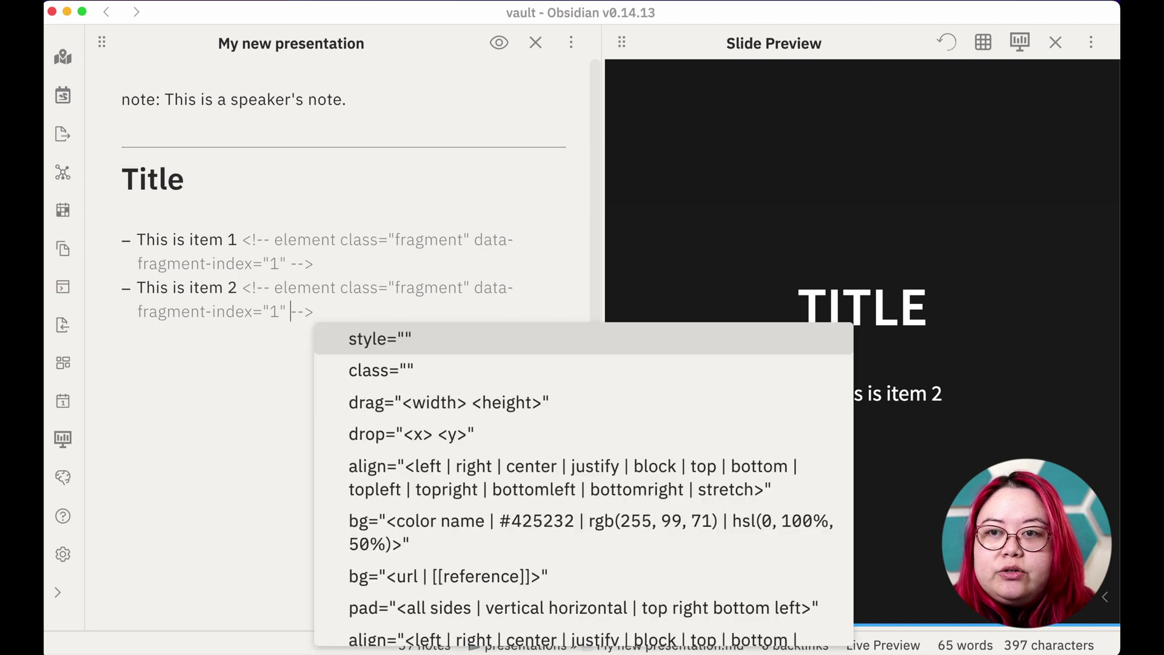
pyautogui.press('BackSpace')
pyautogui.write('2')
pyautogui.press('End')
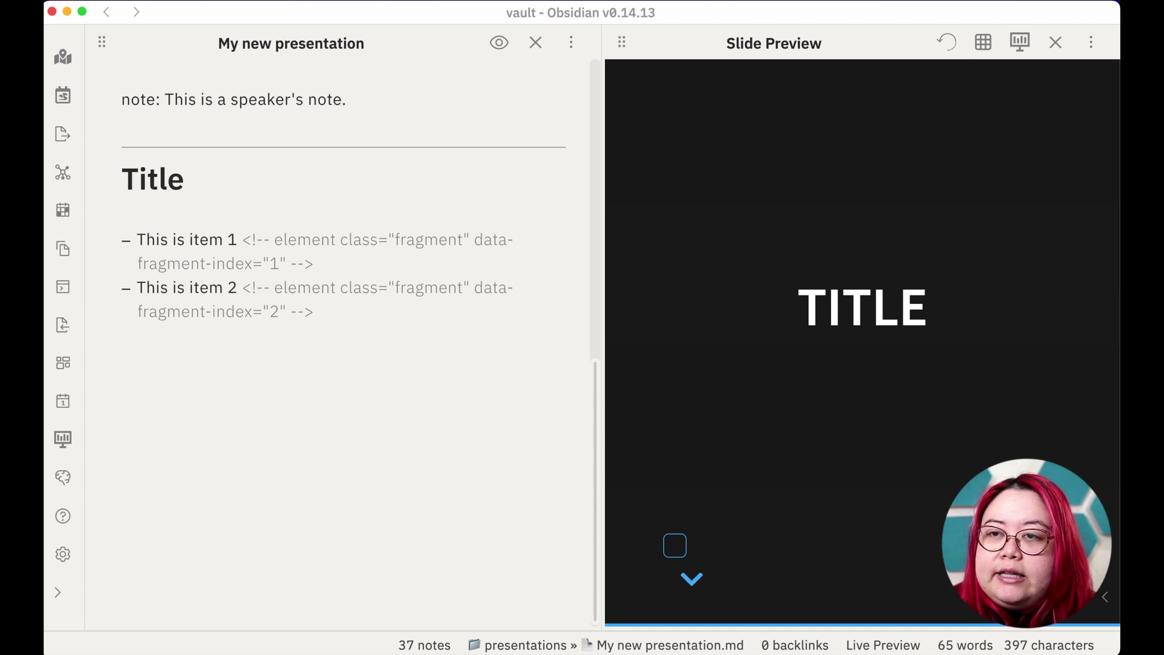
pyautogui.press('Right')
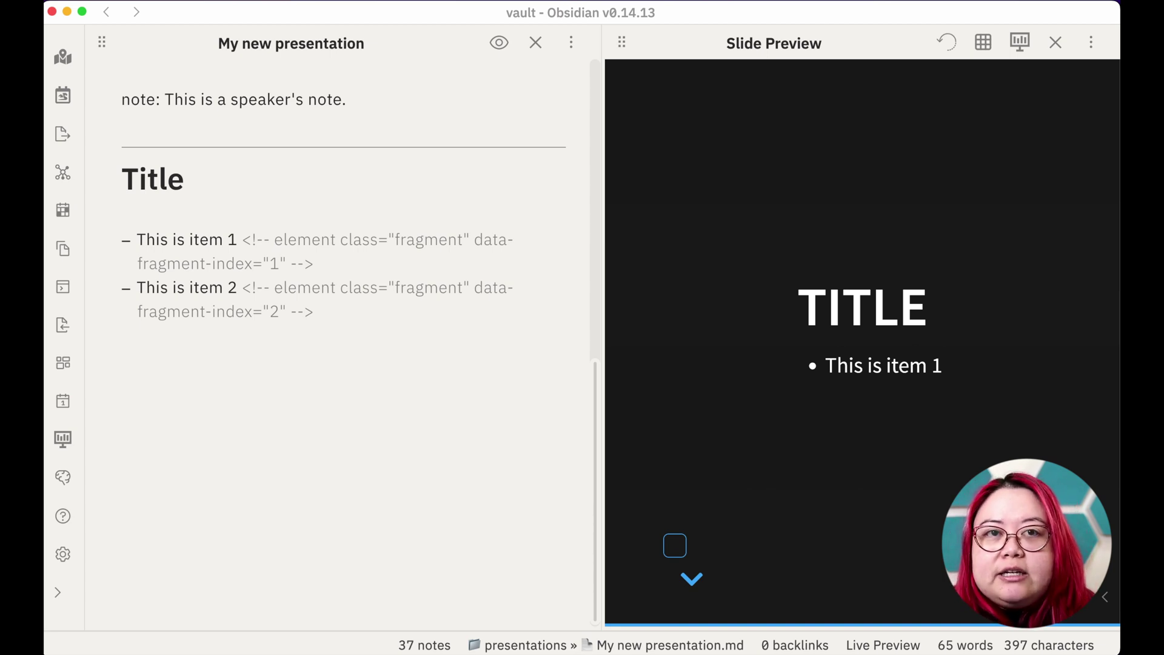
pyautogui.press('Right')
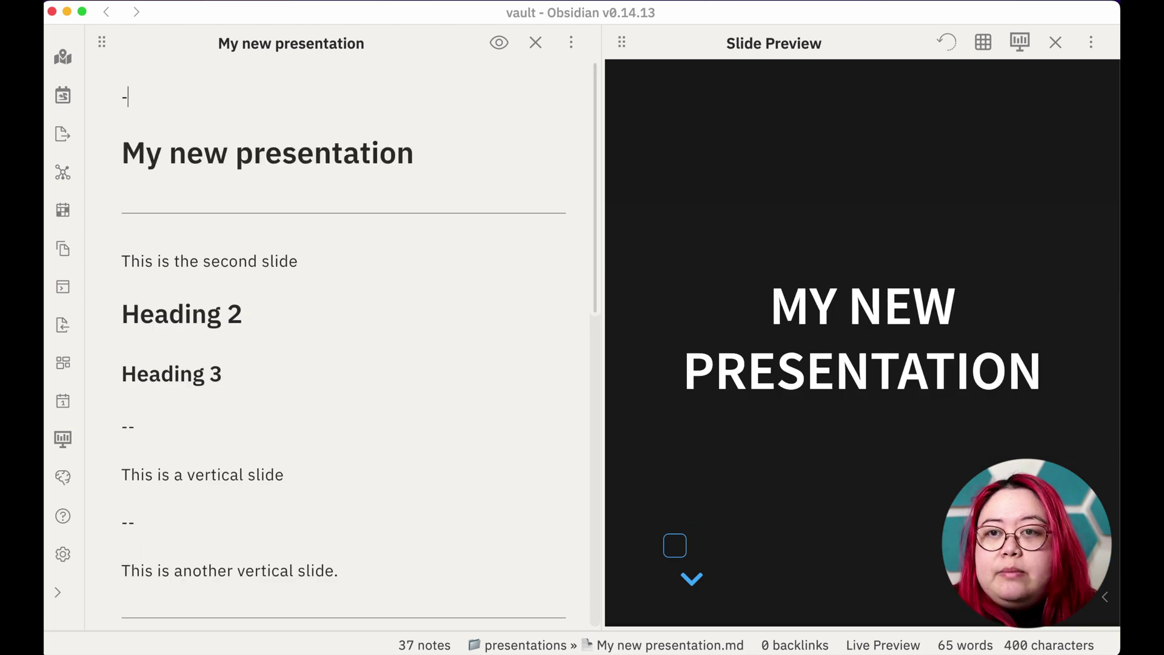
# Add a frontmatter block with 'theme: solarized' at the top of the note
pyautogui.write('---')
pyautogui.press('Return')
pyautogui.press('Return')
pyautogui.write('---')
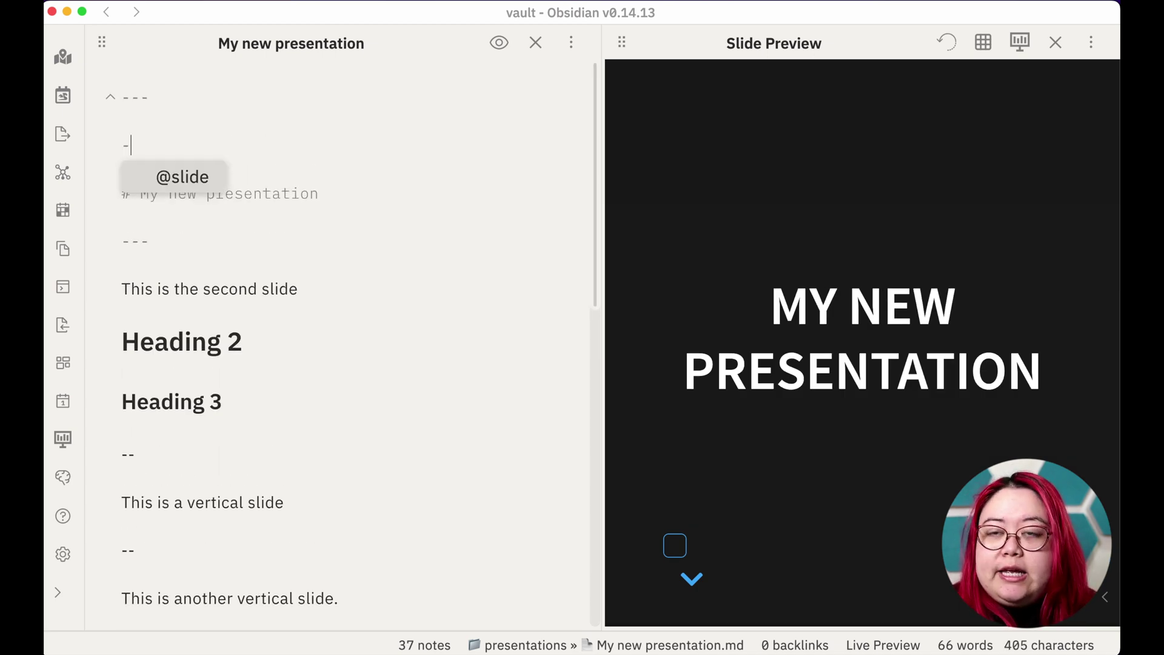
pyautogui.press('Up')
pyautogui.write('theme: ')
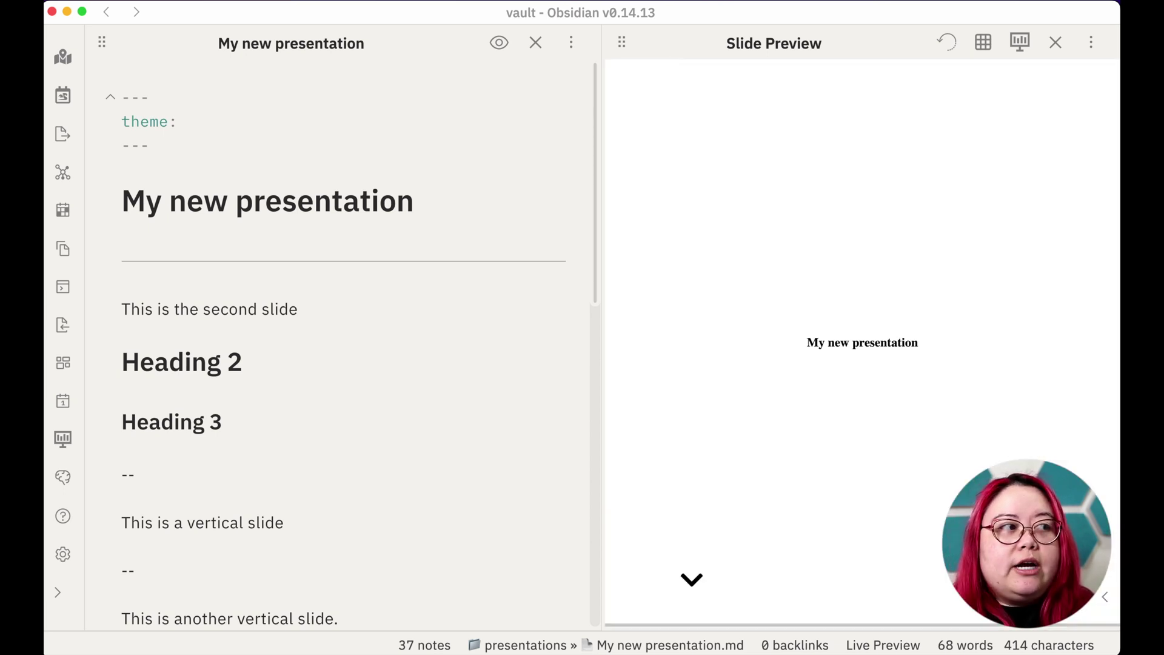
pyautogui.write('solarized')
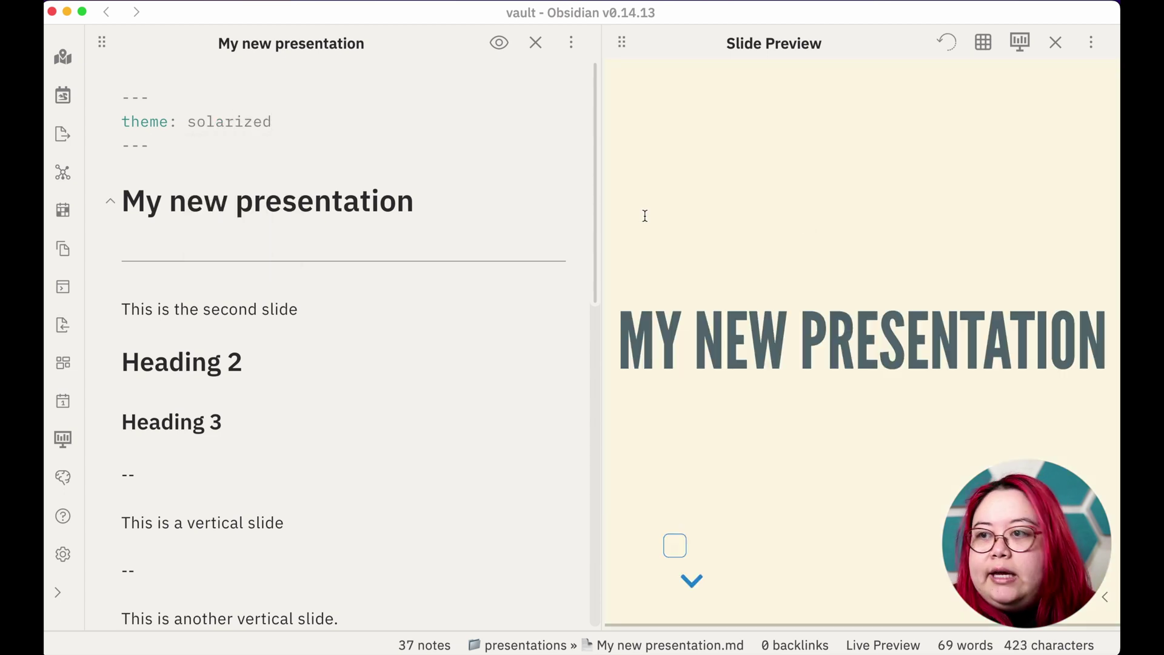
pyautogui.click(122, 169)
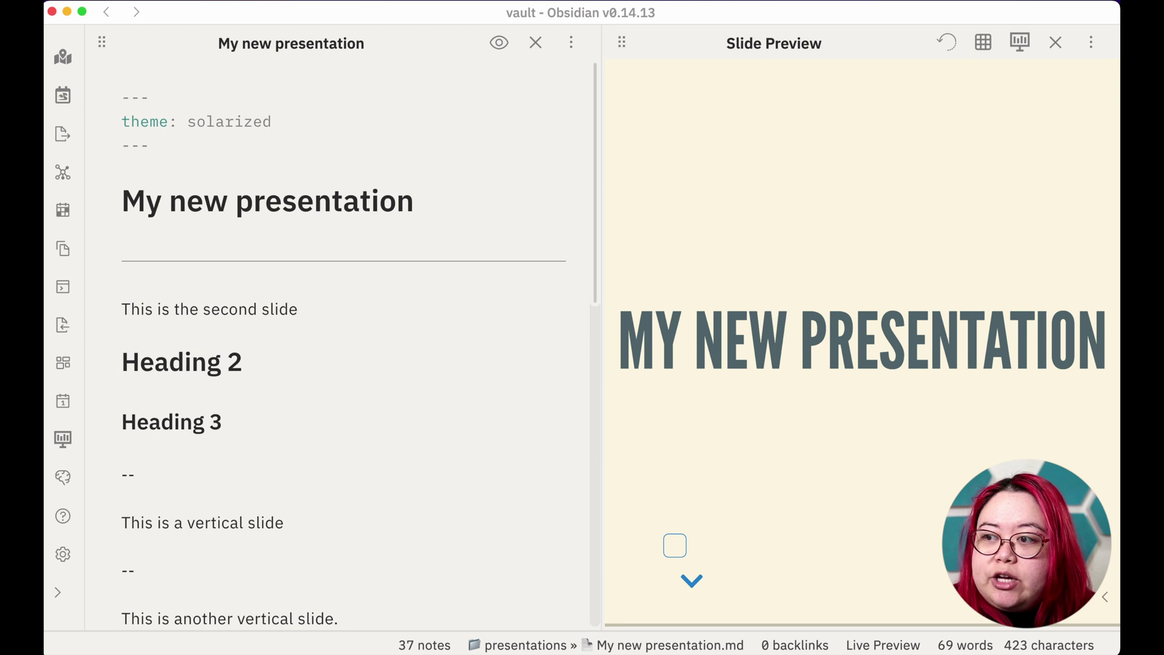
pyautogui.press('Right')
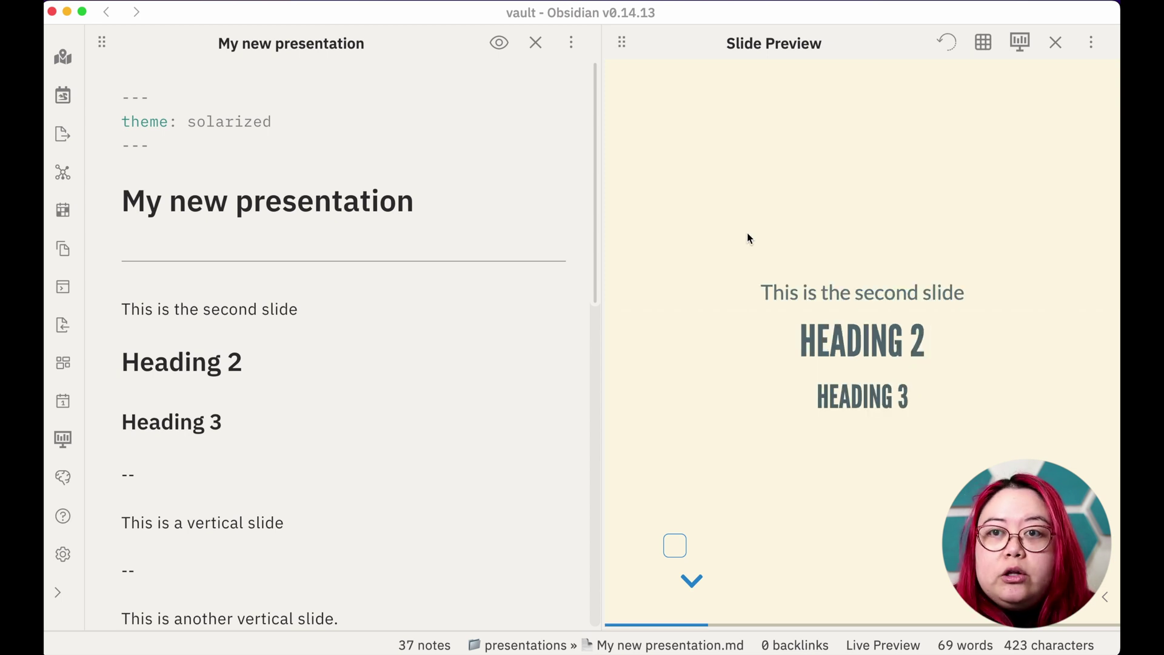
# Try the white and blood themes, then settle on 'theme: simple'
pyautogui.doubleClick(229, 121)
pyautogui.write('white')
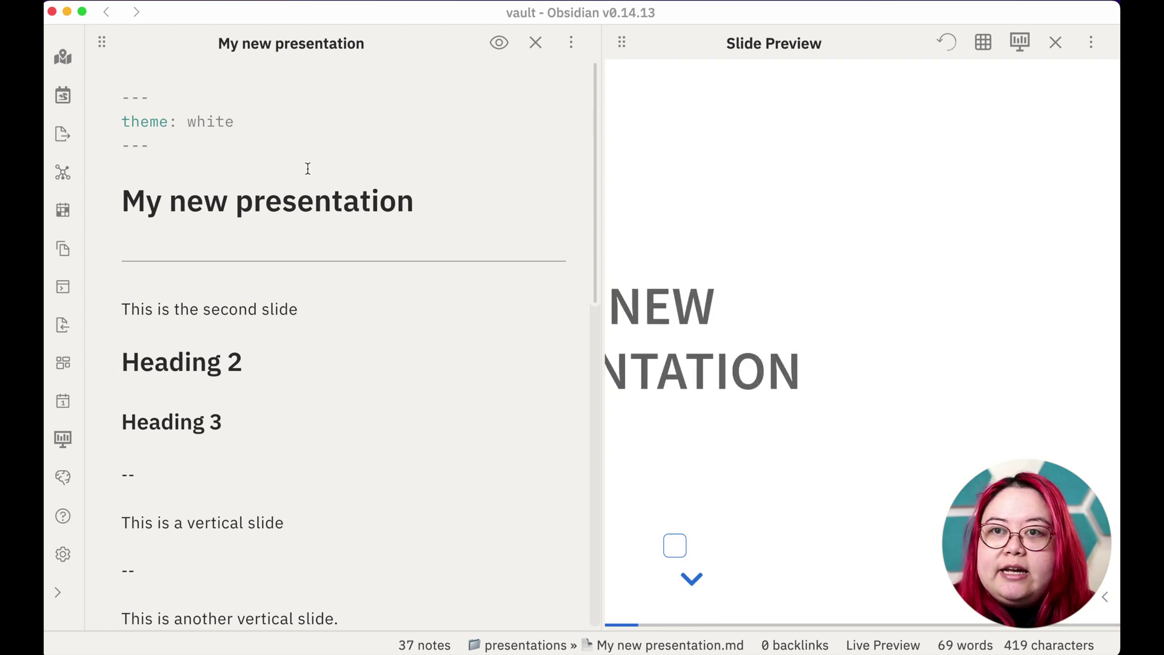
pyautogui.doubleClick(210, 121)
pyautogui.write('blood')
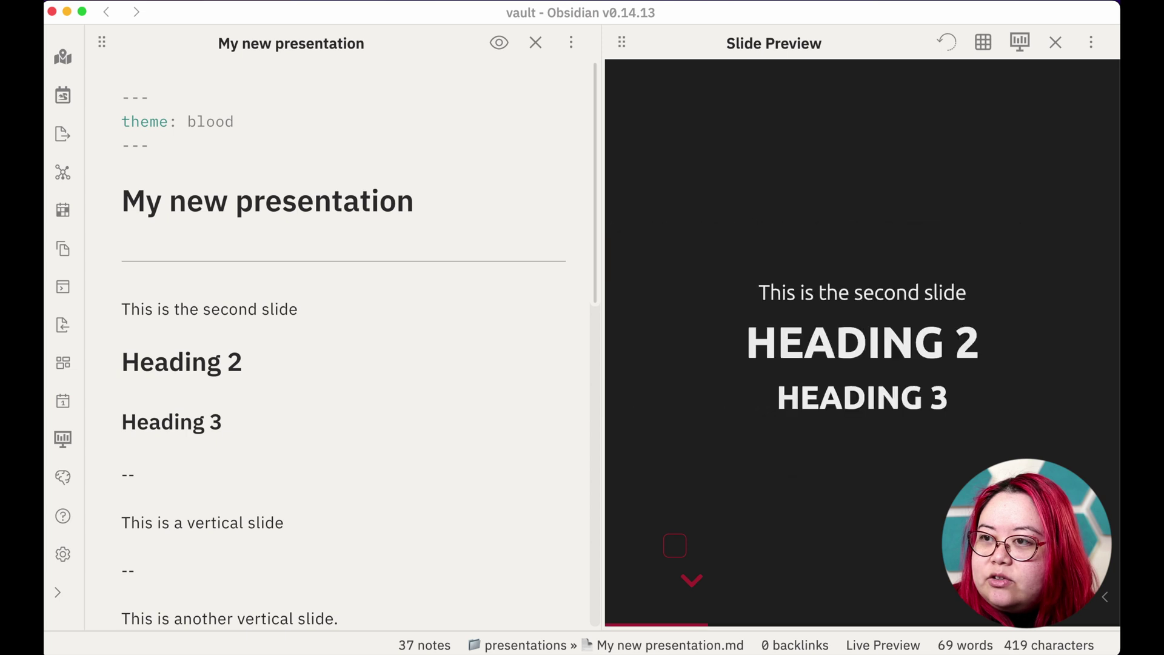
pyautogui.hotkey('alt', 'BackSpace')
pyautogui.write('simple')
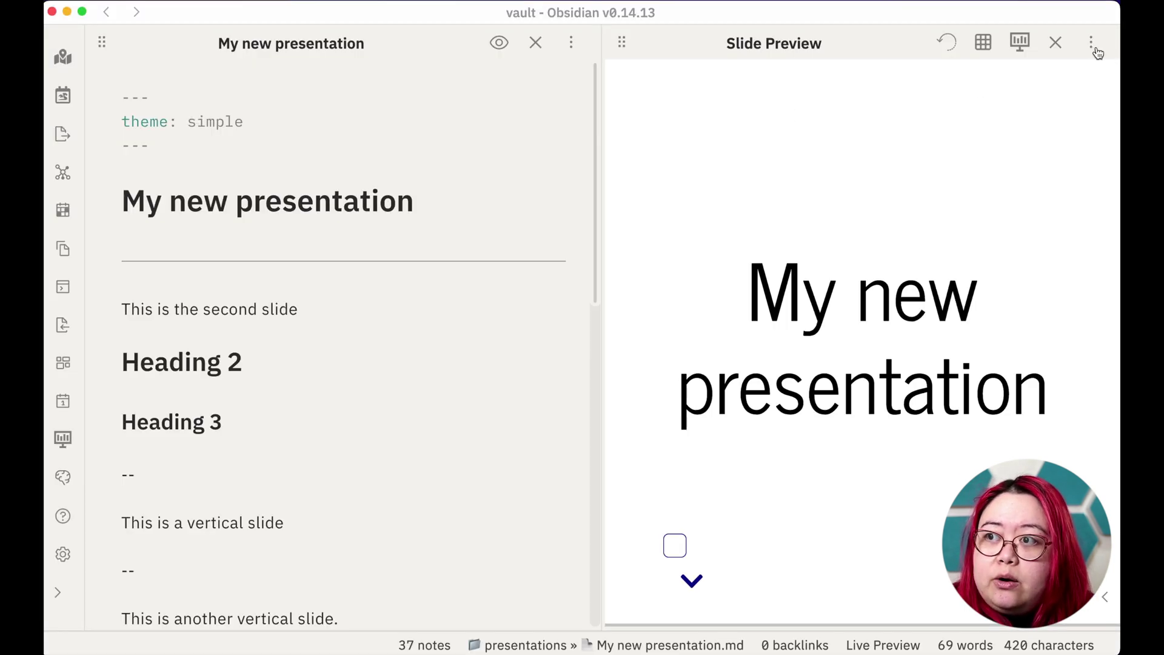
# Choose Print Presentation from the Slide Preview's more-options menu
pyautogui.click(1096, 52)
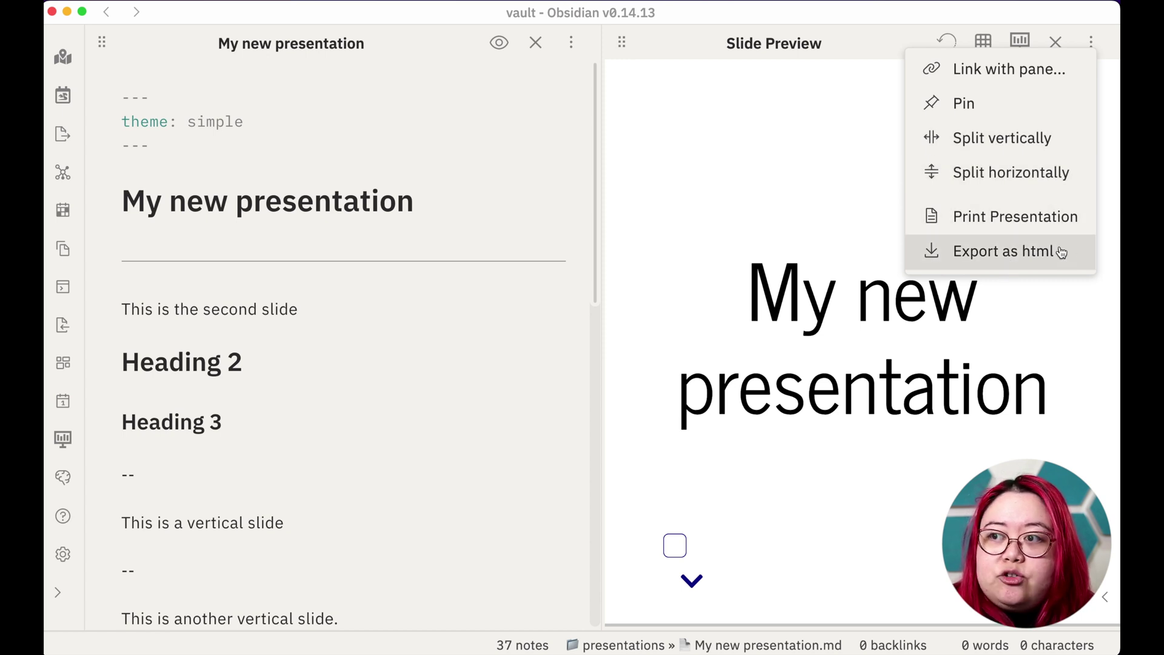
pyautogui.click(1018, 216)
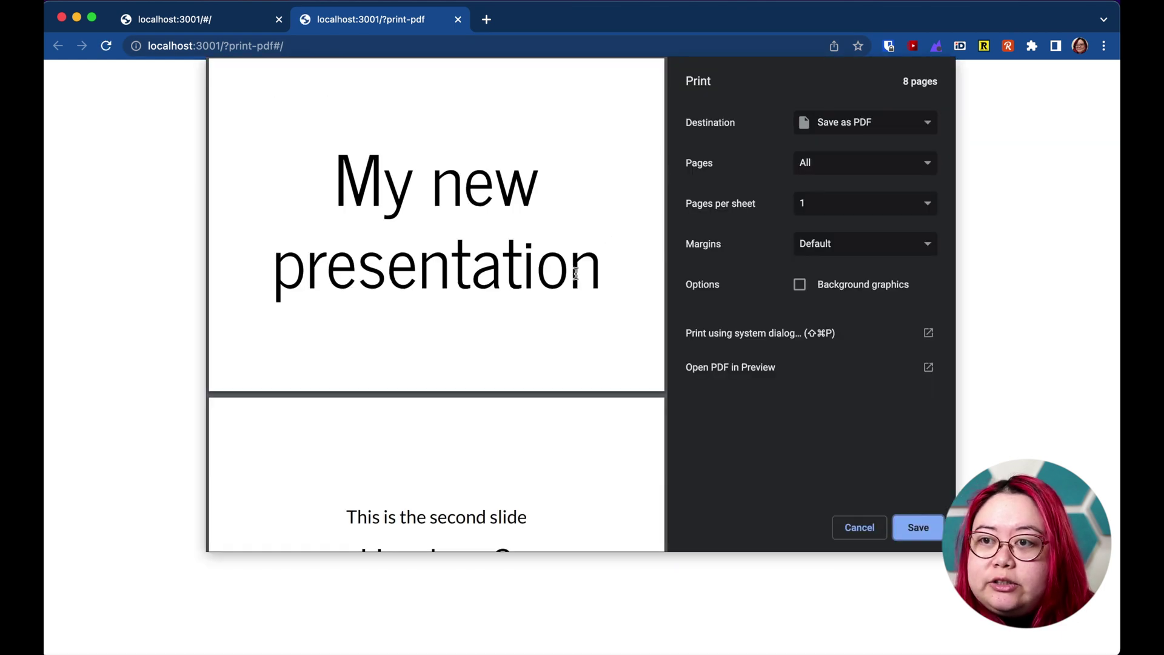
# Review all 8 print-preview pages and save them as mypresentation.pdf
pyautogui.scroll(-5, 576, 273)
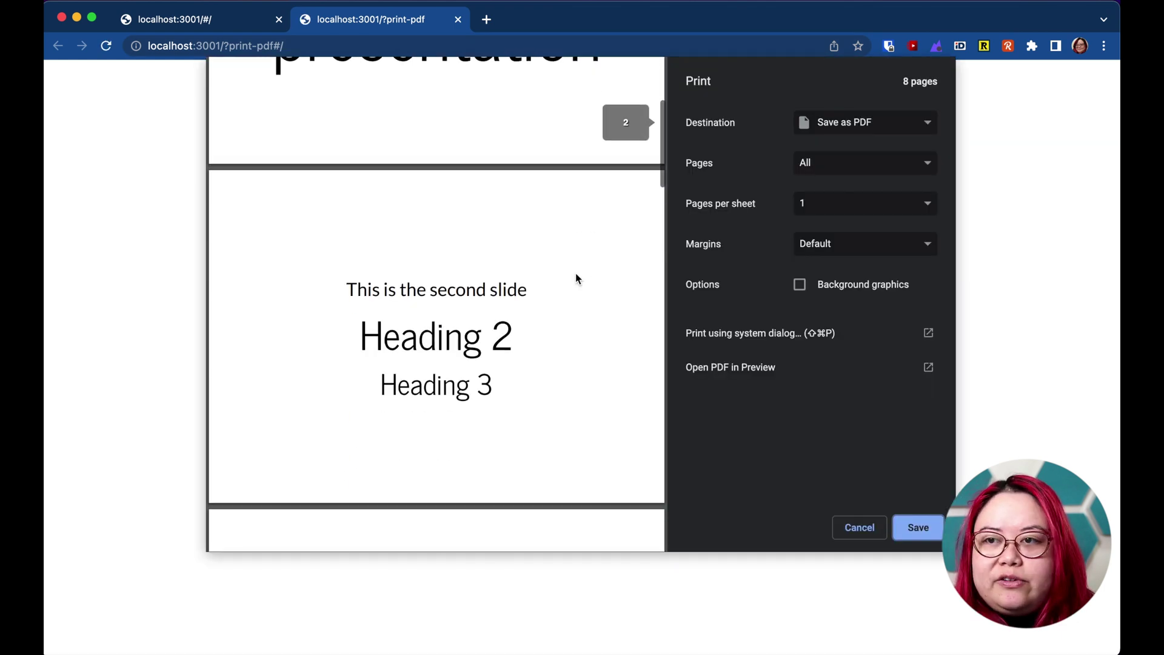
pyautogui.scroll(-8, 576, 276)
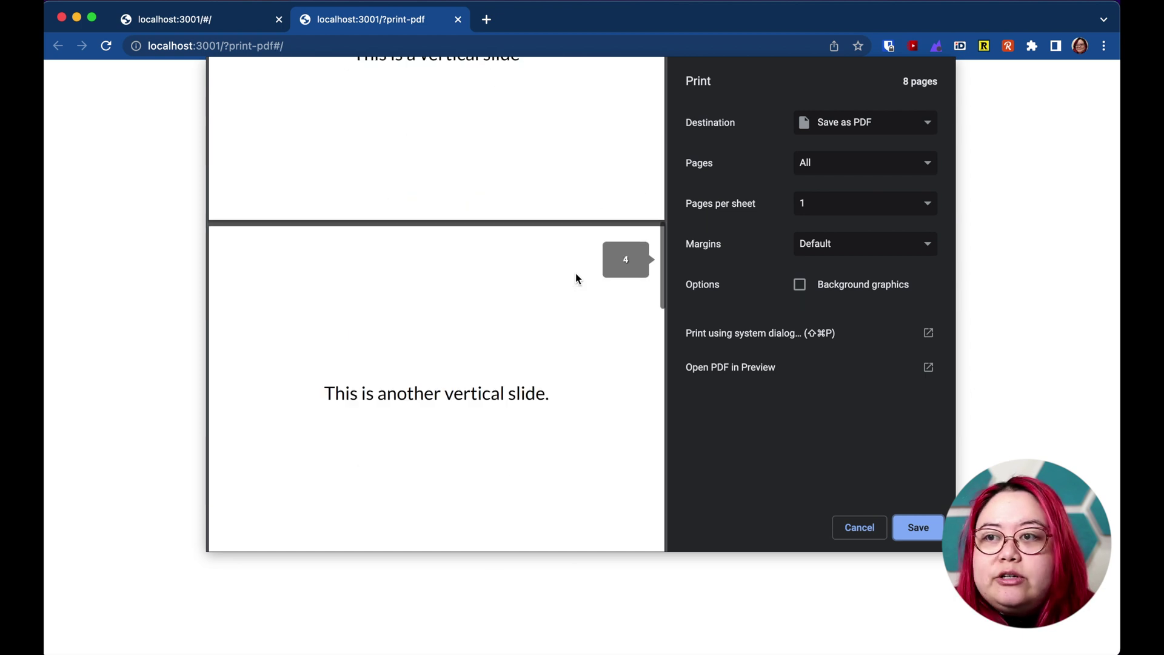
pyautogui.scroll(-6, 576, 275)
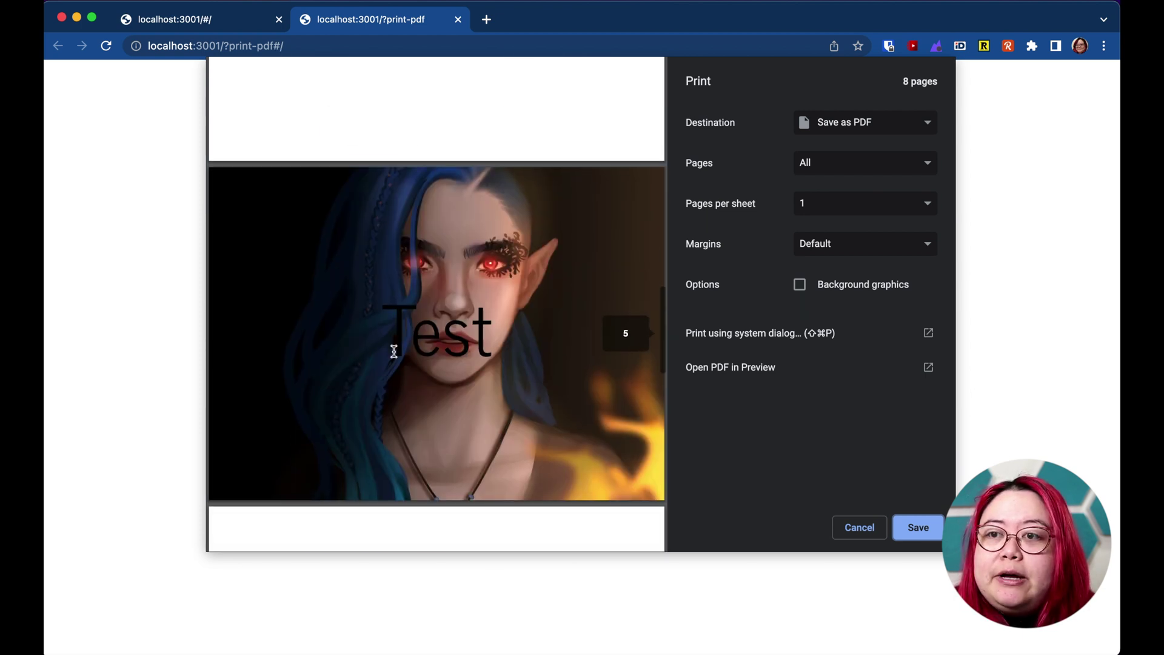
pyautogui.scroll(-8, 575, 236)
pyautogui.scroll(-7, 574, 241)
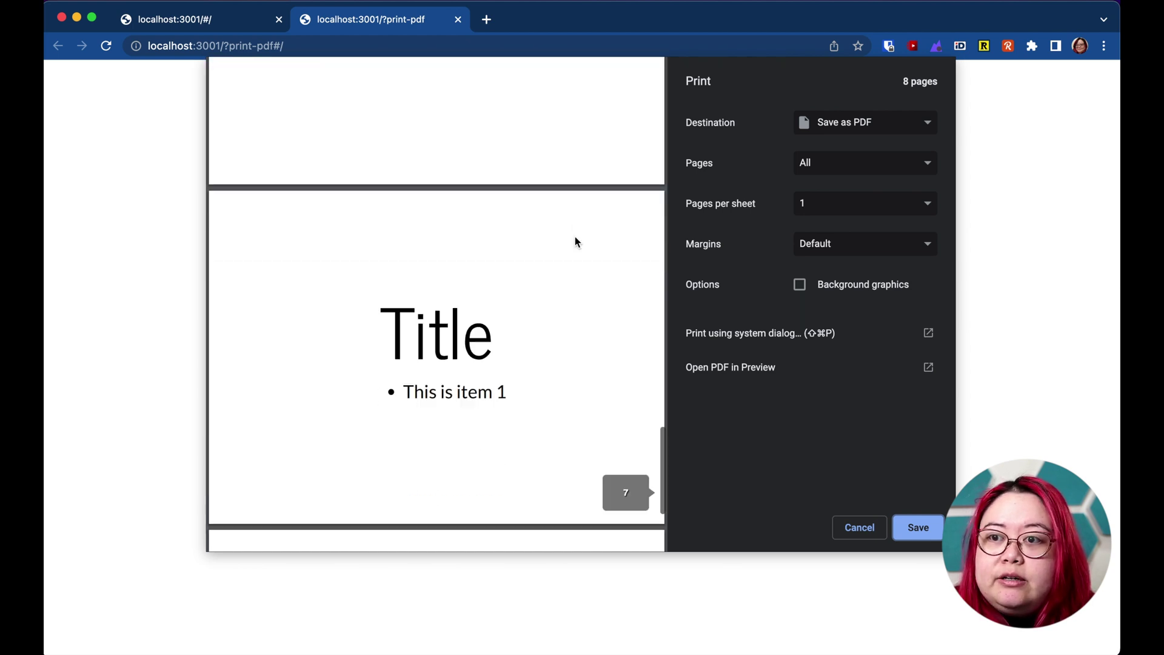
pyautogui.click(920, 530)
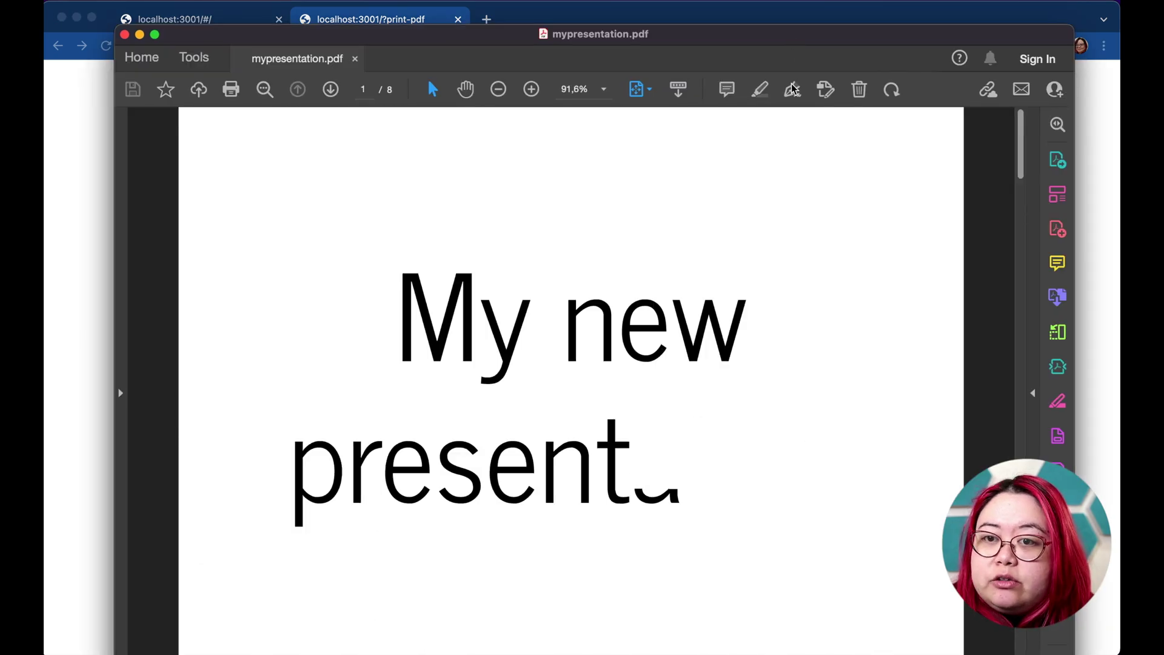
# Maximize Acrobat and page through the PDF to page 8, the Title slide with both bullets
pyautogui.doubleClick(802, 56)
pyautogui.scroll(-3, 990, 357)
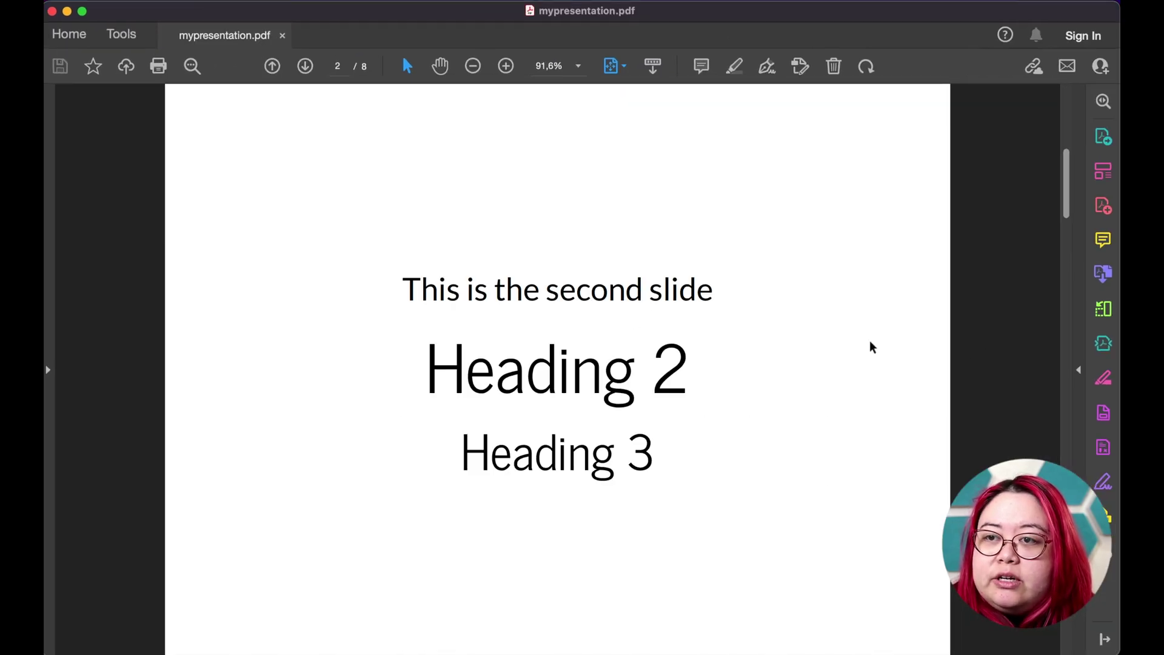
pyautogui.scroll(-9, 943, 397)
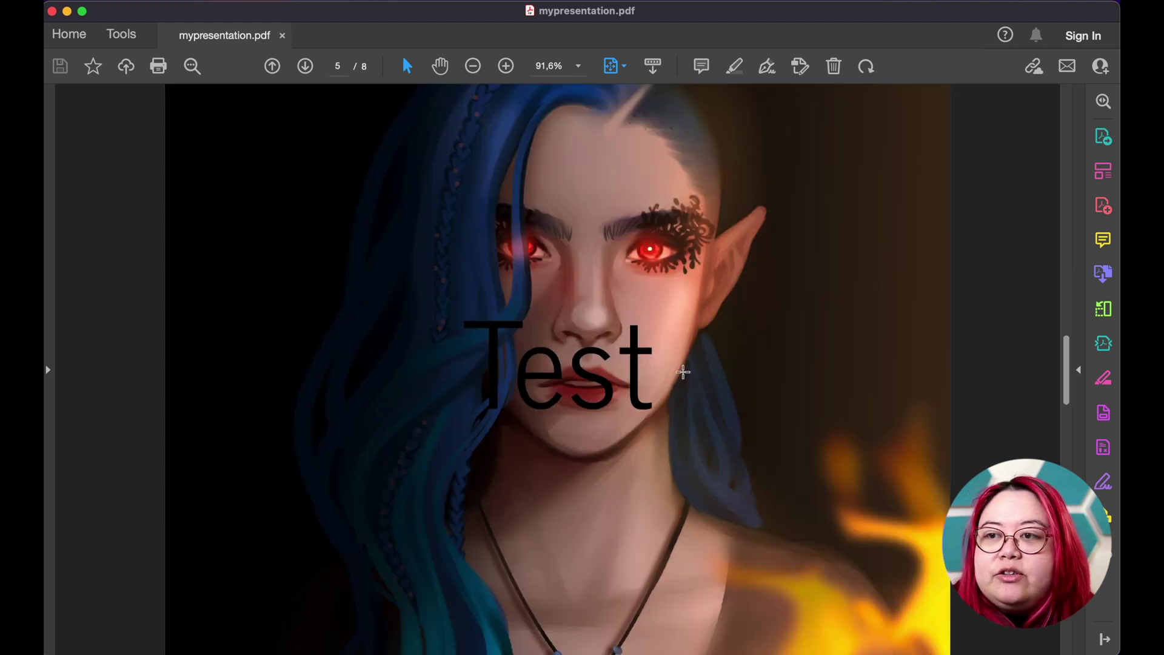
pyautogui.scroll(-3, 683, 372)
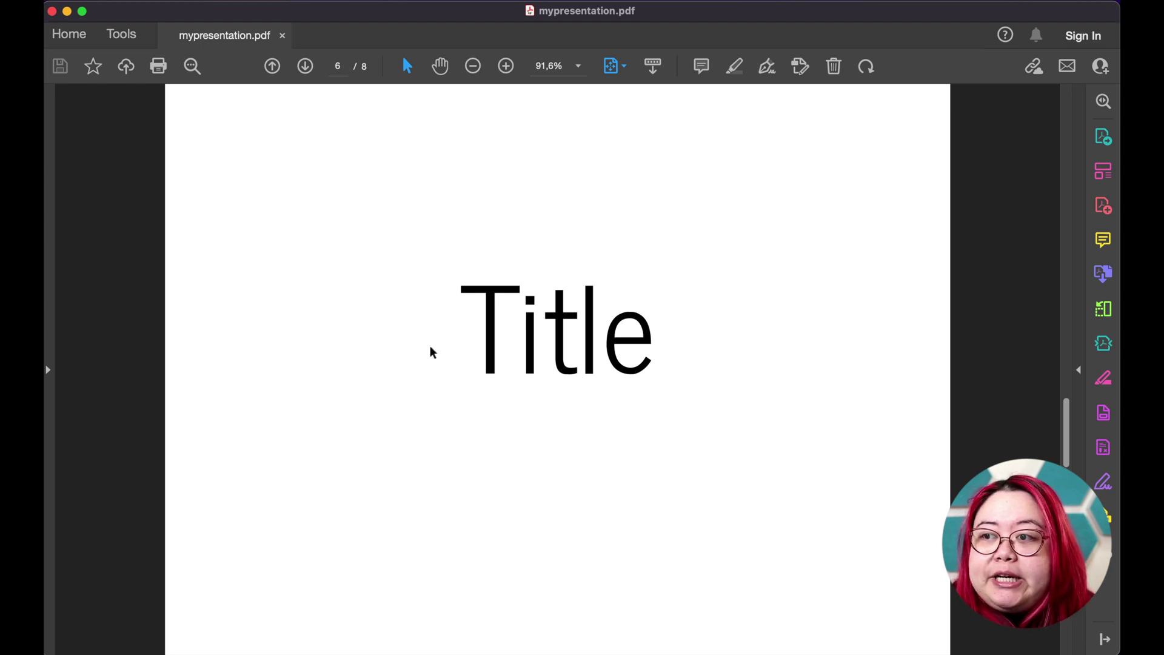
pyautogui.scroll(-6, 432, 353)
pyautogui.scroll(6, 432, 352)
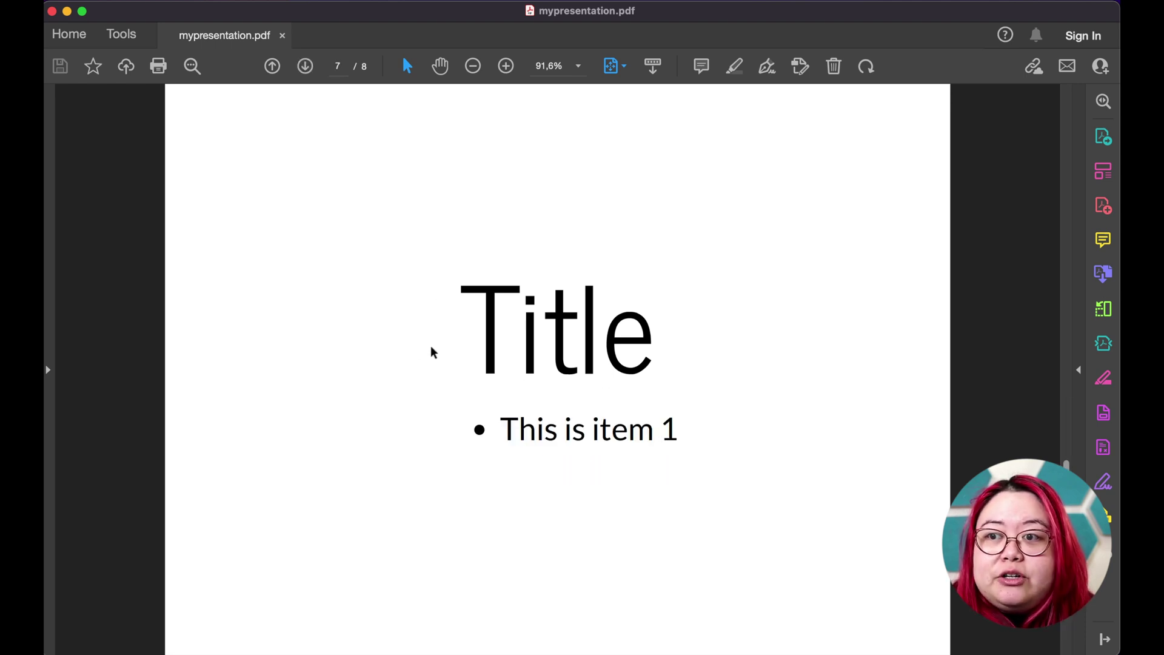
pyautogui.scroll(3, 432, 352)
pyautogui.scroll(-3, 608, 374)
pyautogui.scroll(-6, 608, 374)
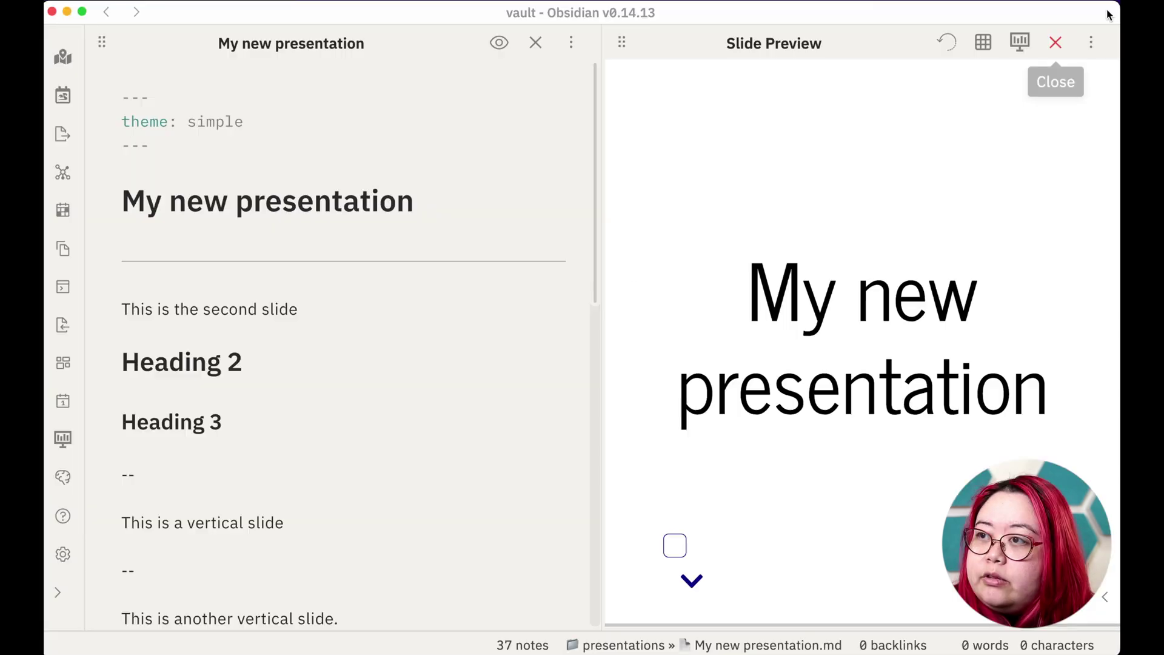
# Export the slides as HTML from the Slide Preview menu, creating index.html with css, dist and plugin folders
pyautogui.click(1091, 40)
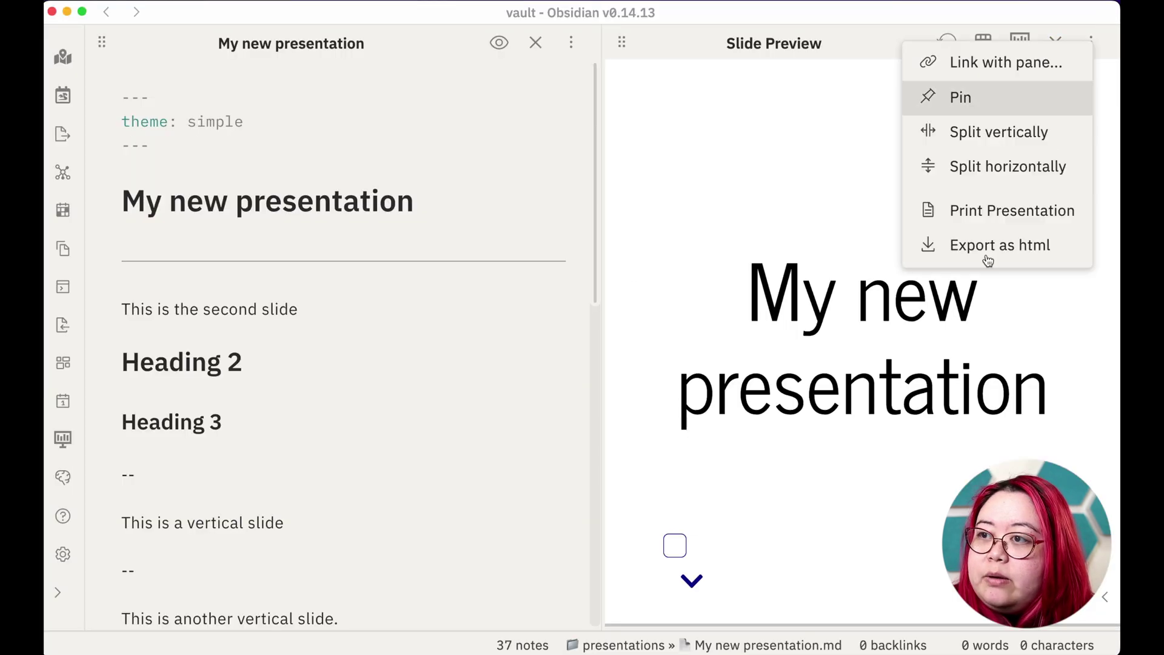
pyautogui.click(991, 249)
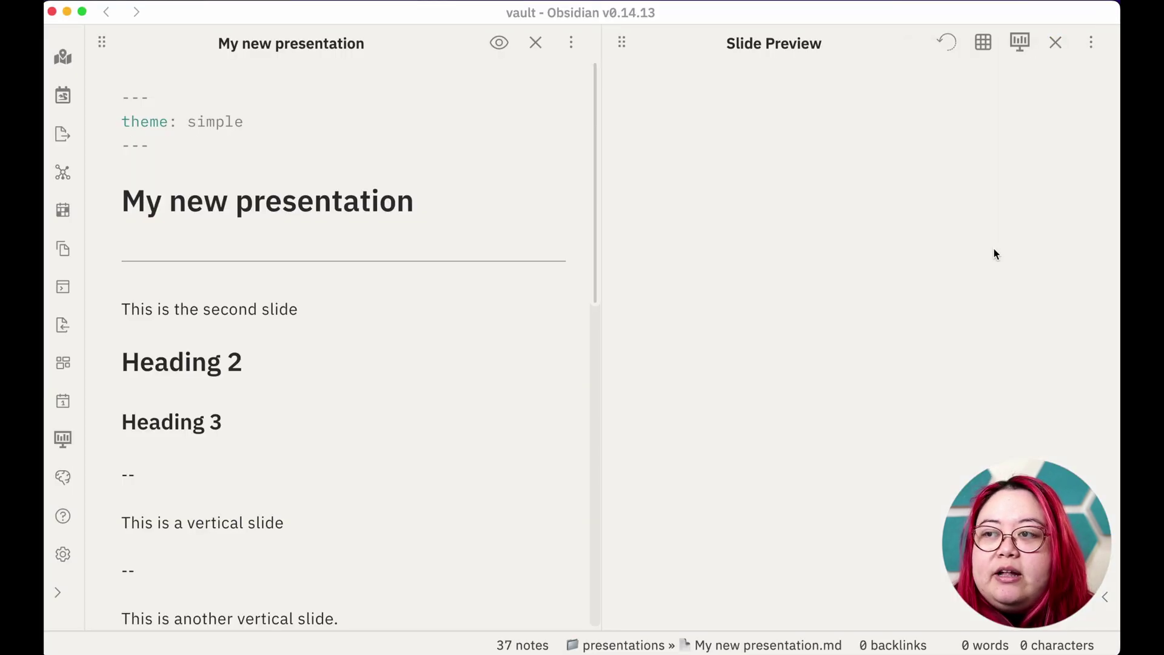